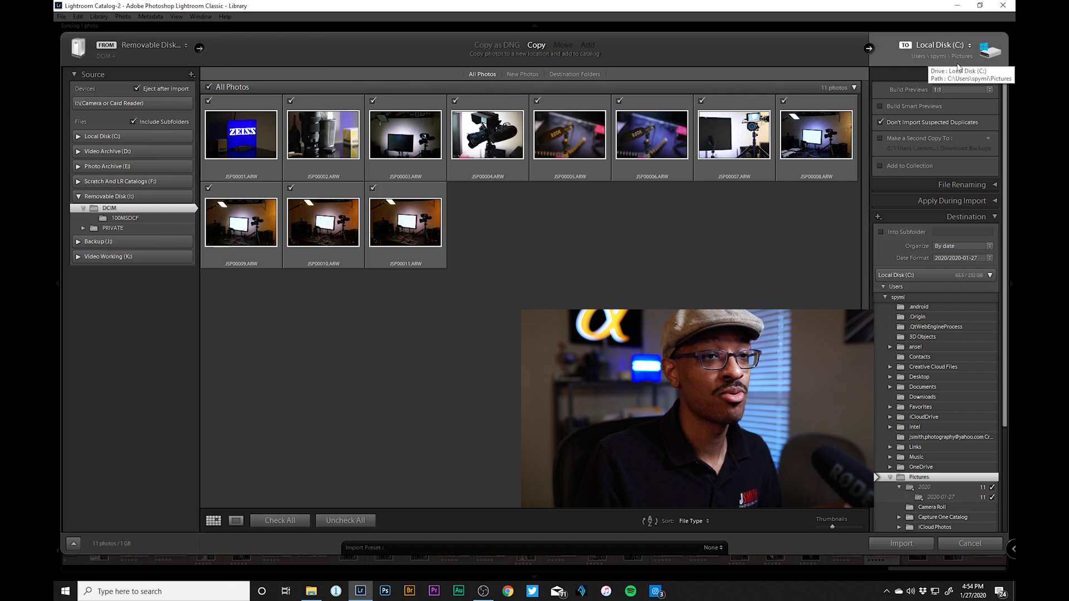
Review the available copy destinations for the photo import, and cancel the import.
click(919, 49)
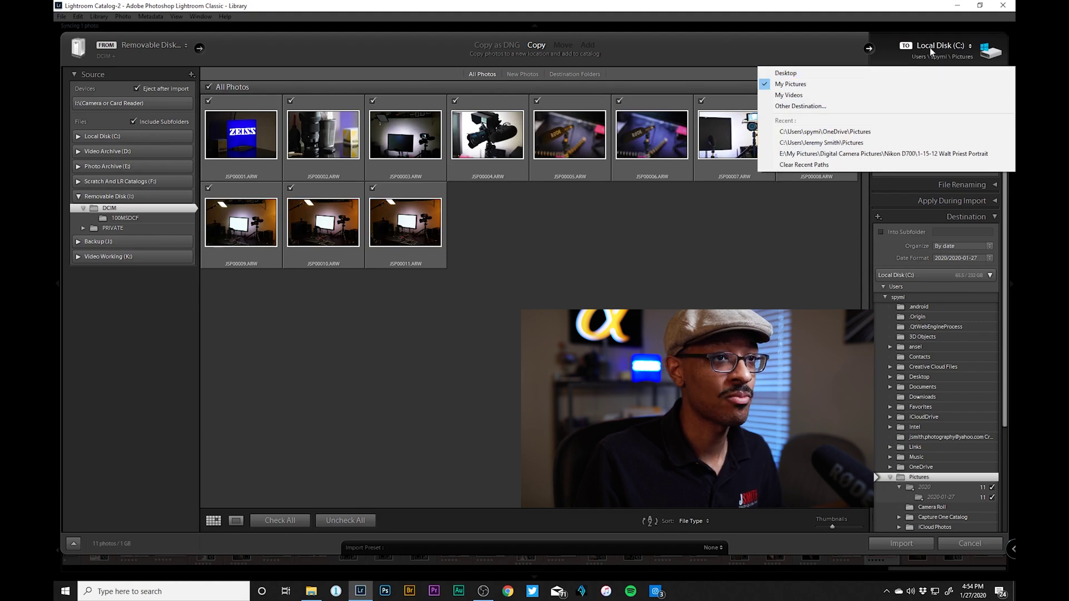
click(791, 256)
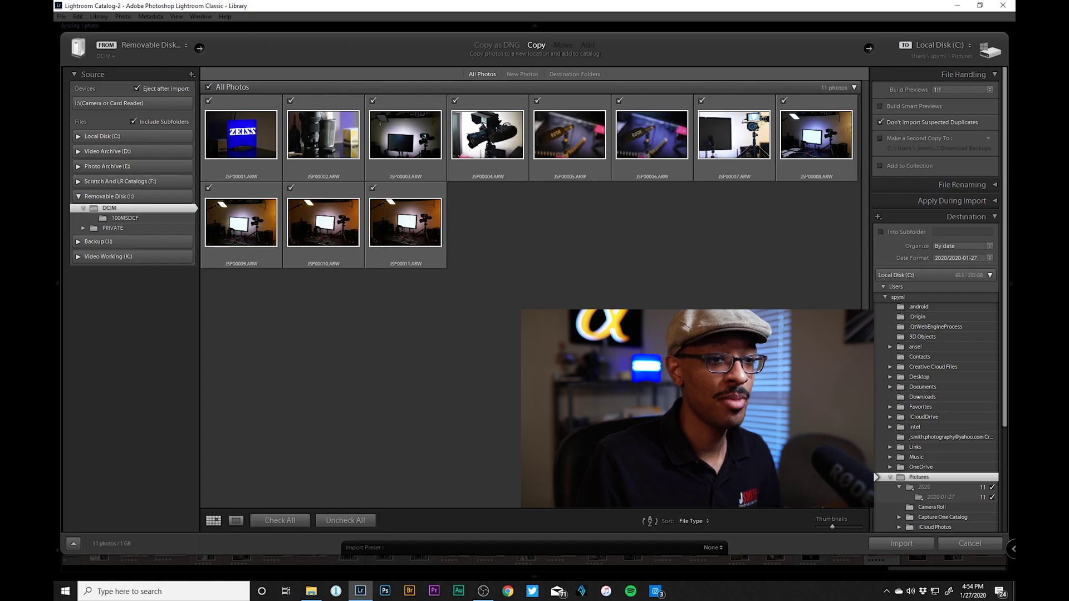
click(983, 545)
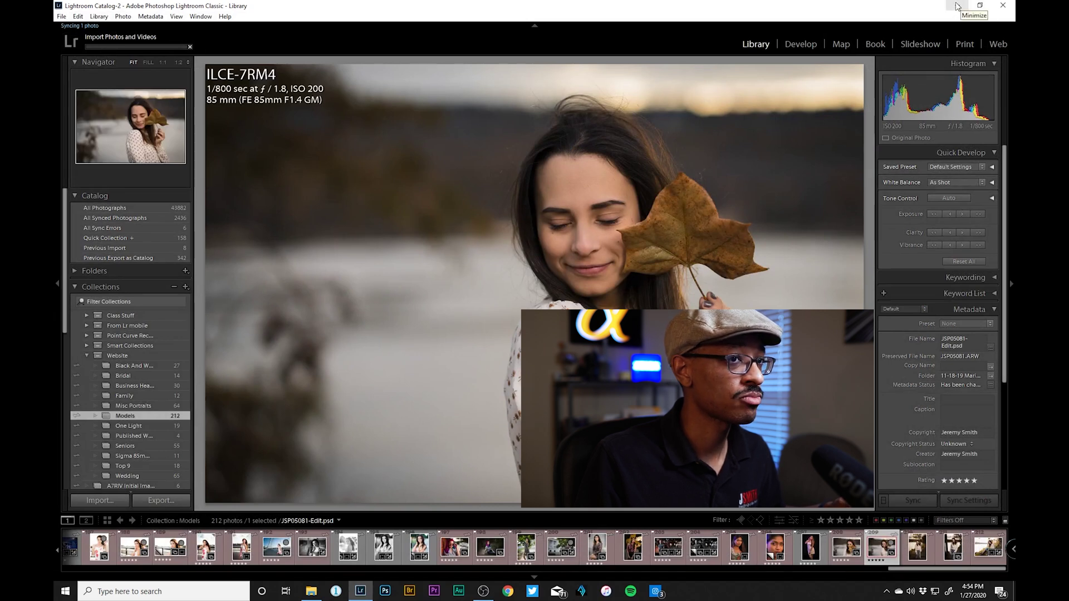
Switch to File Explorer and open the DCIM\100MSDCF folder on Removable Disk (I:).
click(312, 592)
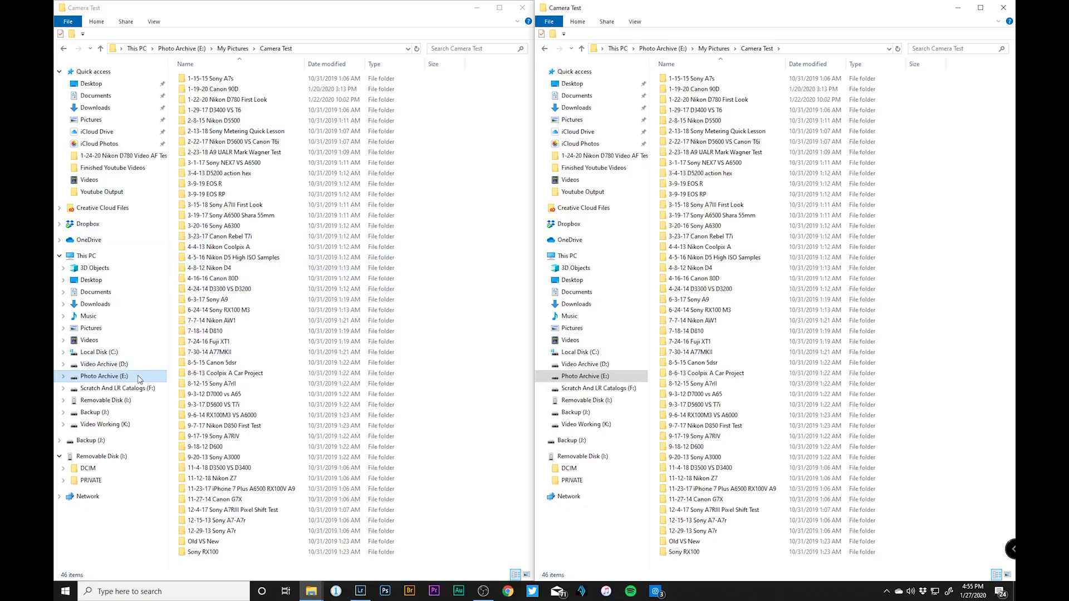
click(124, 402)
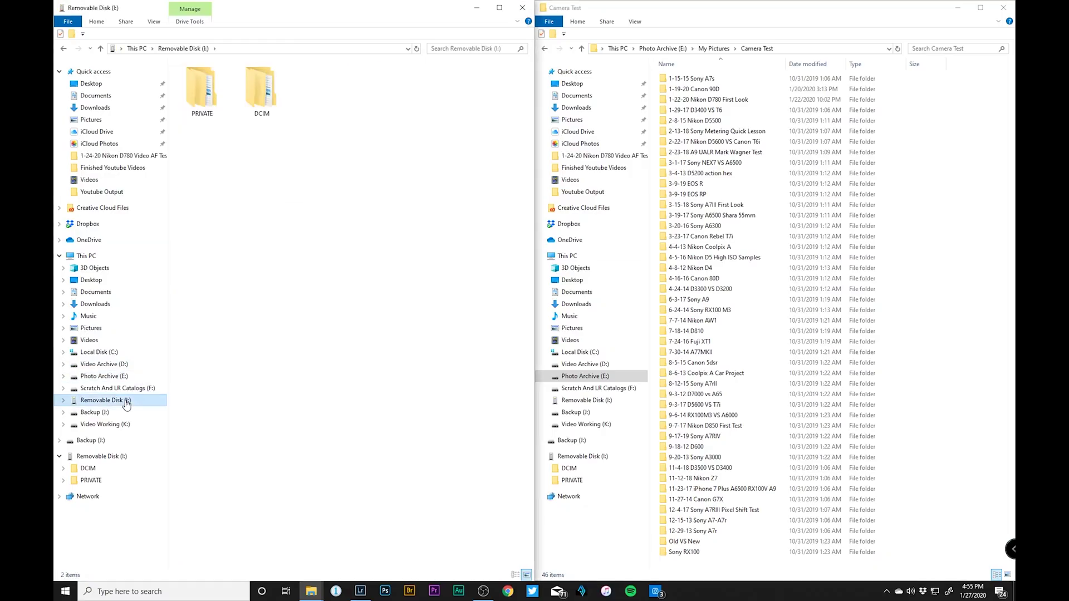
double_click(260, 90)
double_click(212, 81)
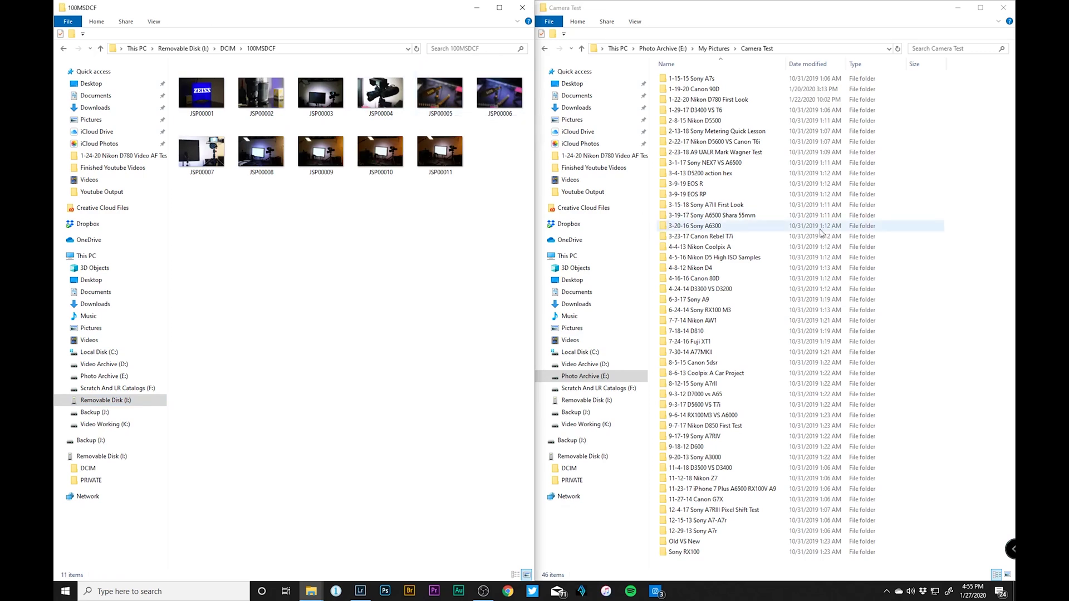
Create a folder named "1-27-20 Adobe Lightroom Classic Import Video" inside Camera Test on Photo Archive (E:) and open it.
click(986, 213)
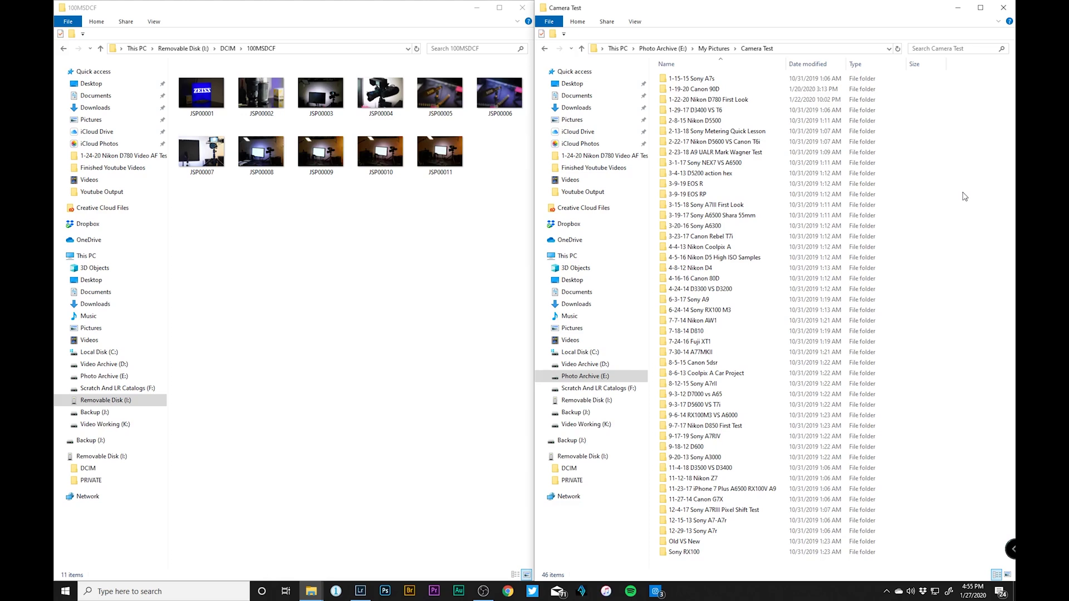
right_click(961, 165)
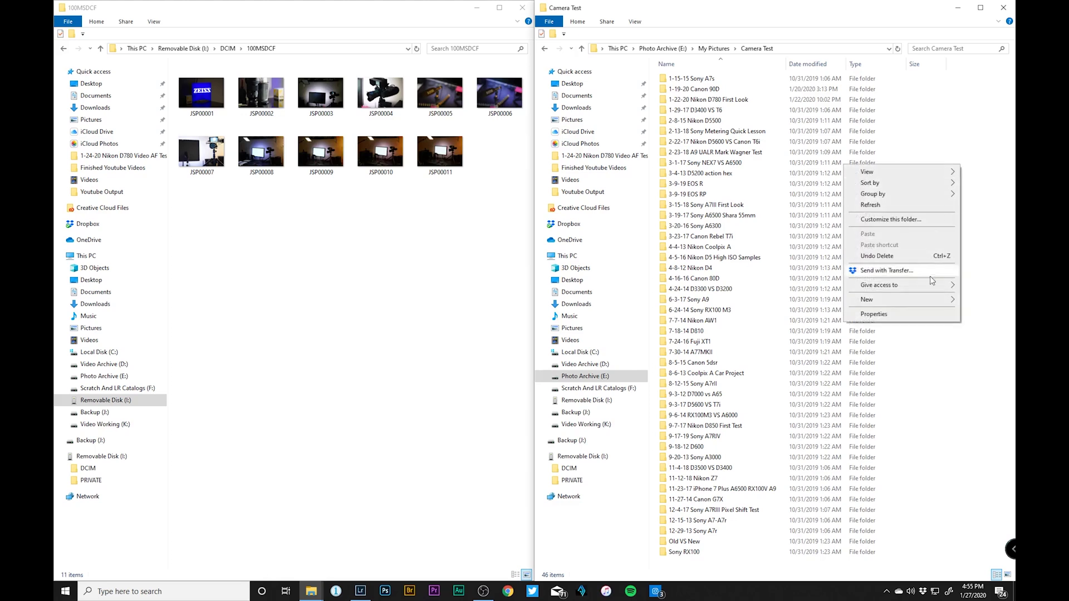
mouse_move(940, 302)
click(706, 301)
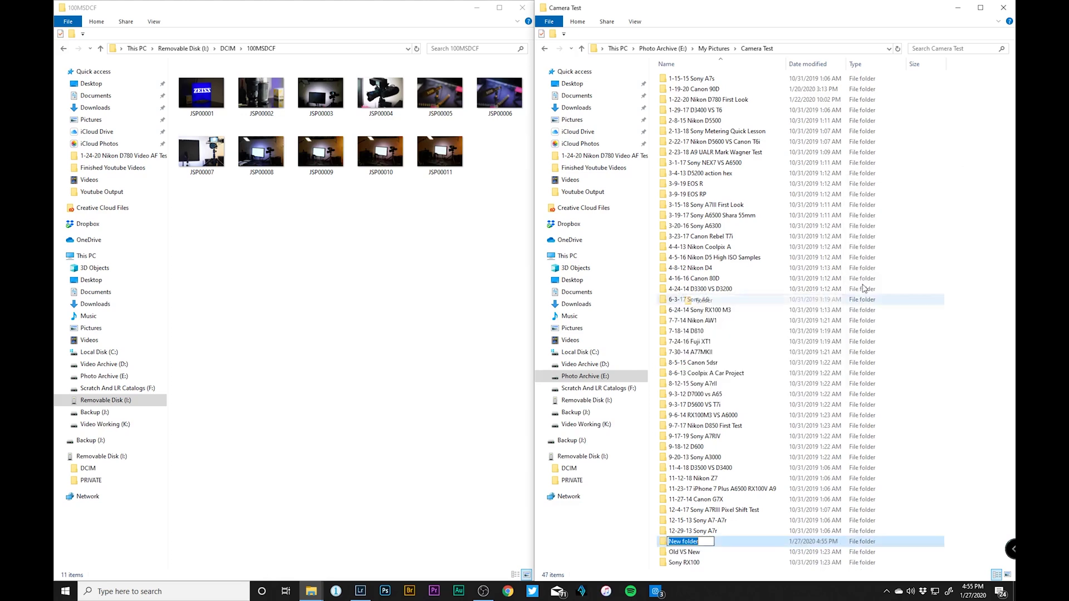
text(1)
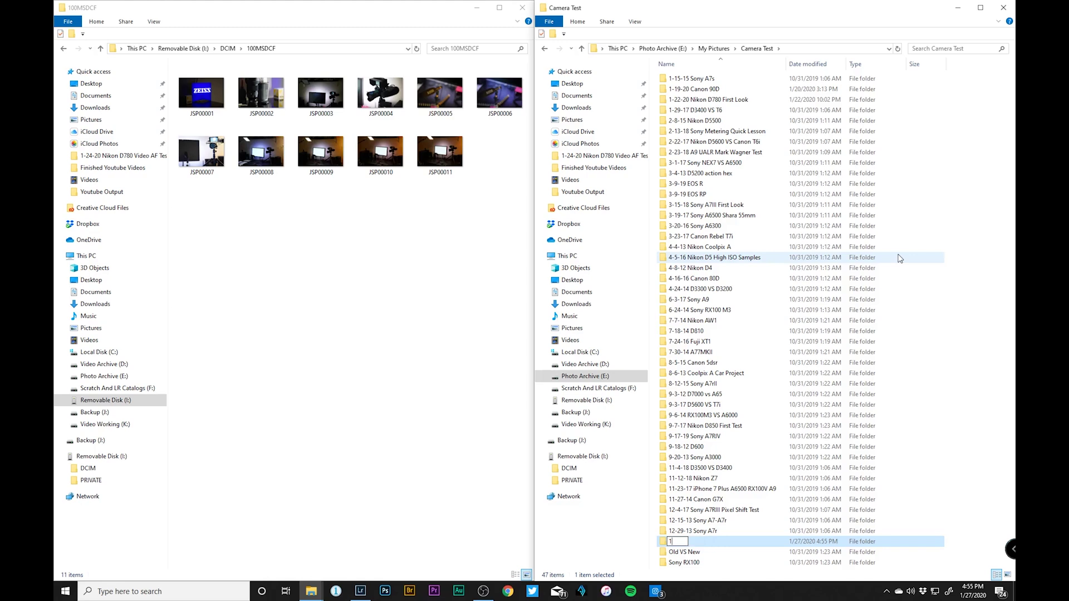
text(-27-20 Adobe Lightroom Classic)
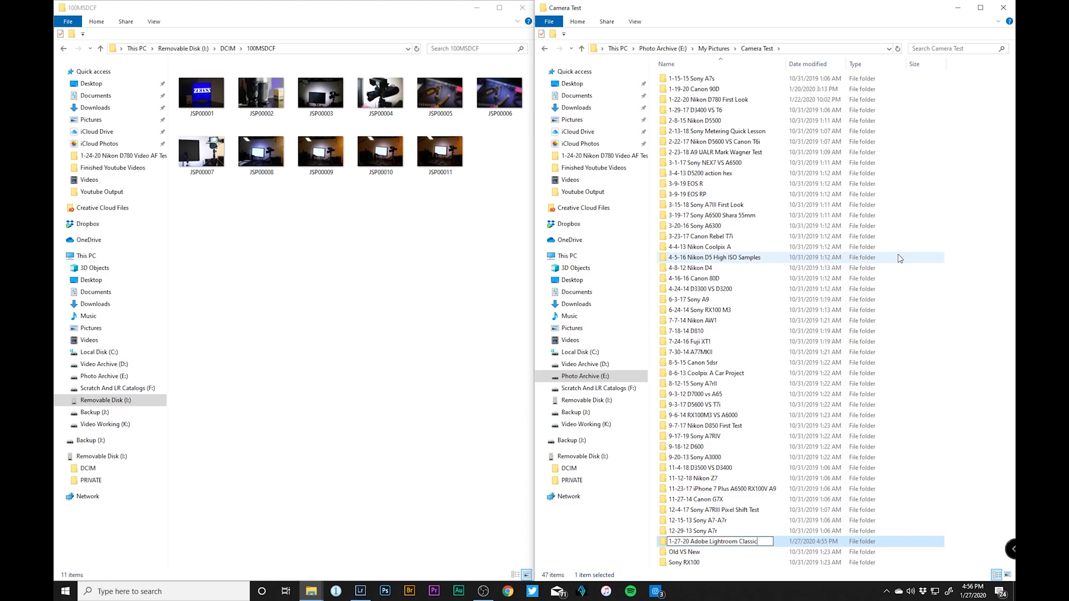
text( Import)
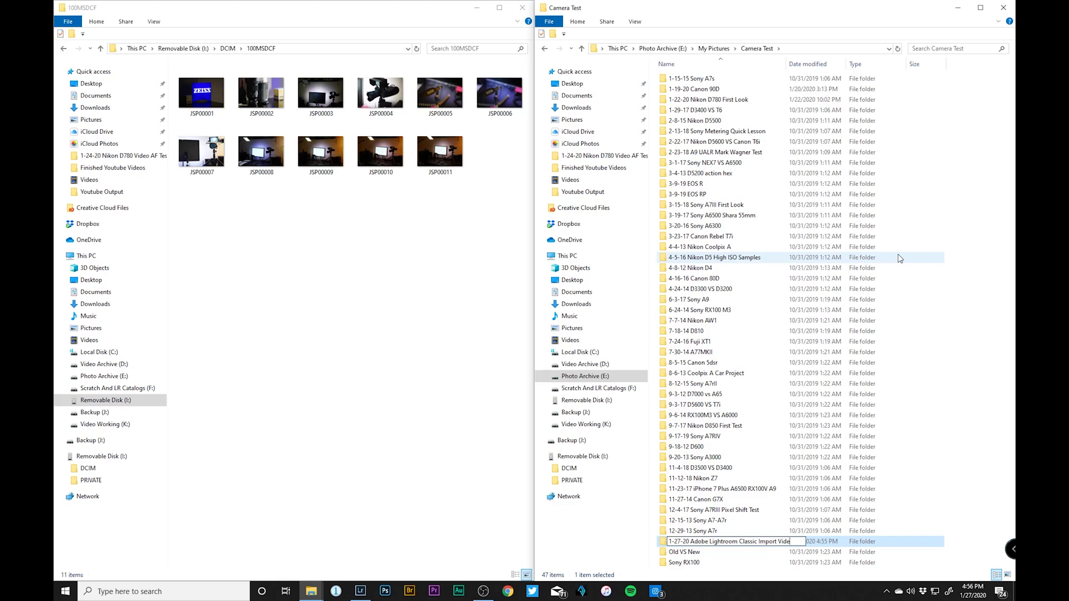
key(Return)
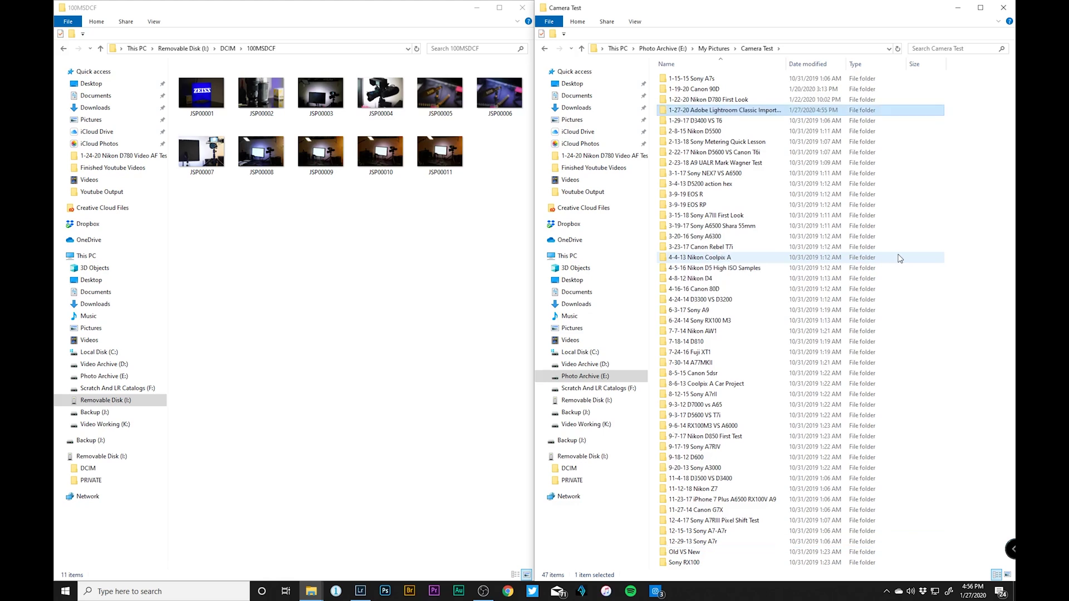
key(Return)
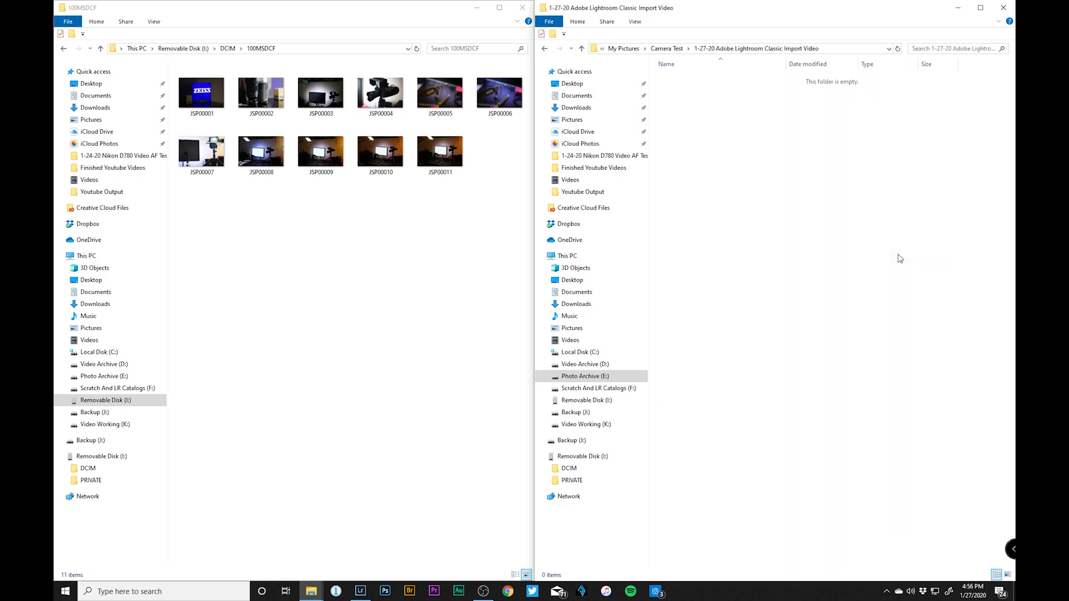
Copy all photos from the card's 100MSDCF folder into the new Lightroom import folder, and switch back to Lightroom Classic.
click(518, 220)
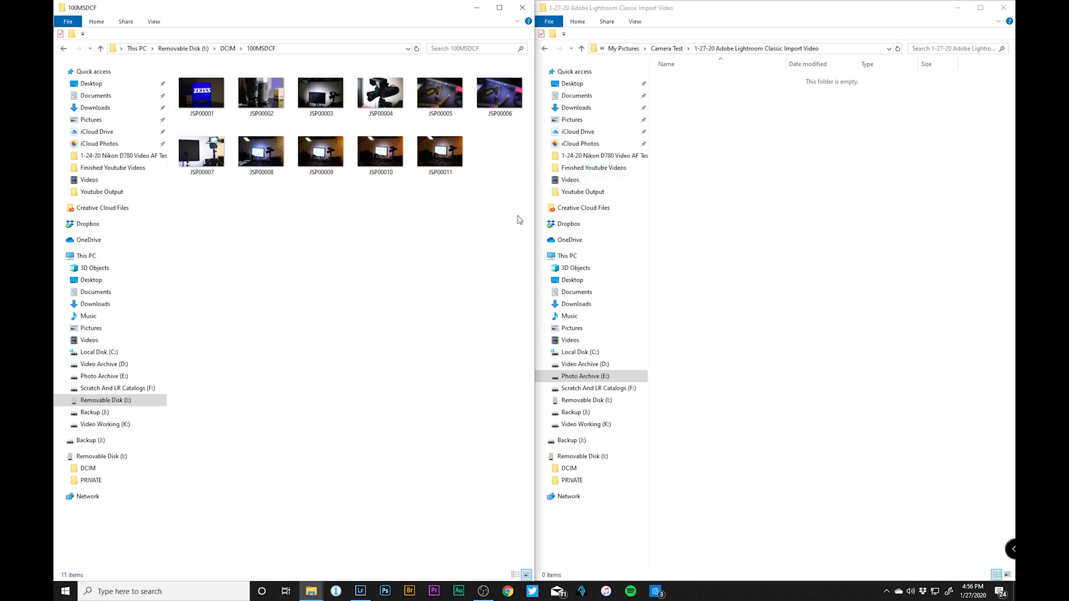
key(ctrl+a)
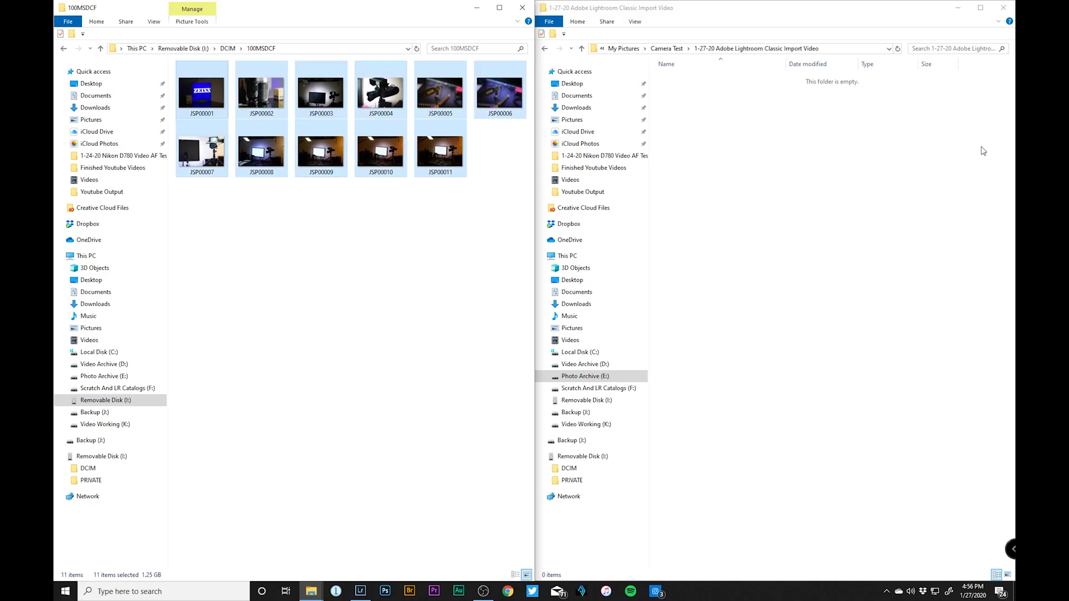
click(817, 155)
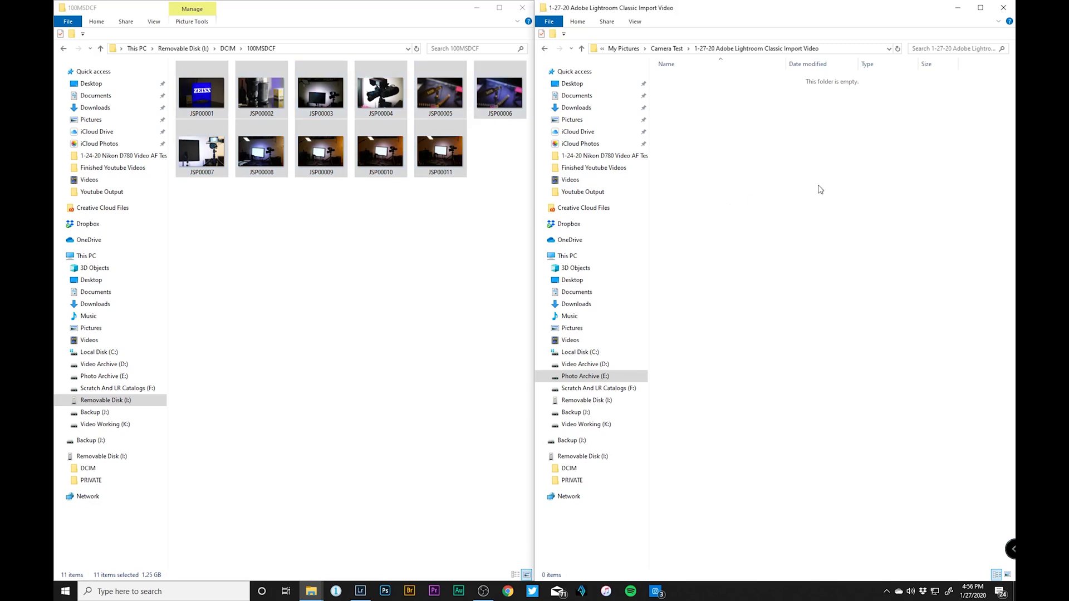
key(ctrl+v)
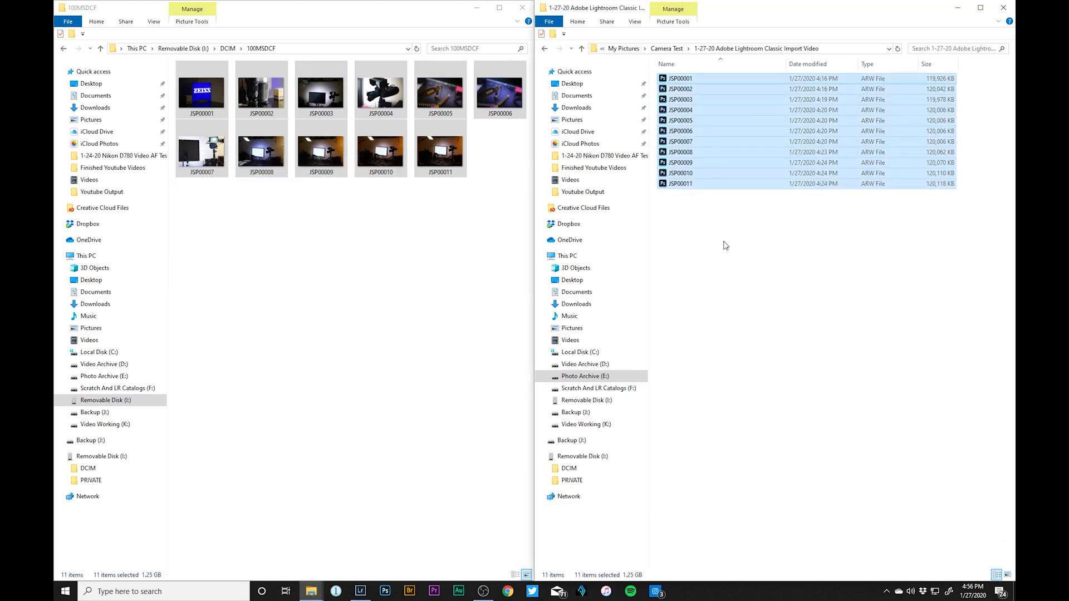
click(462, 272)
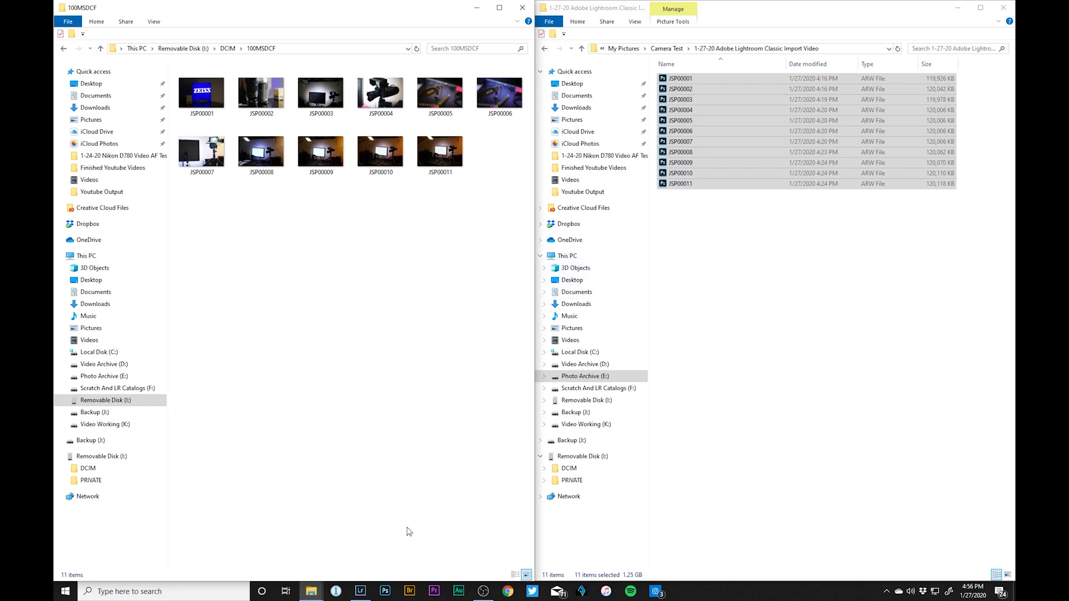
click(361, 593)
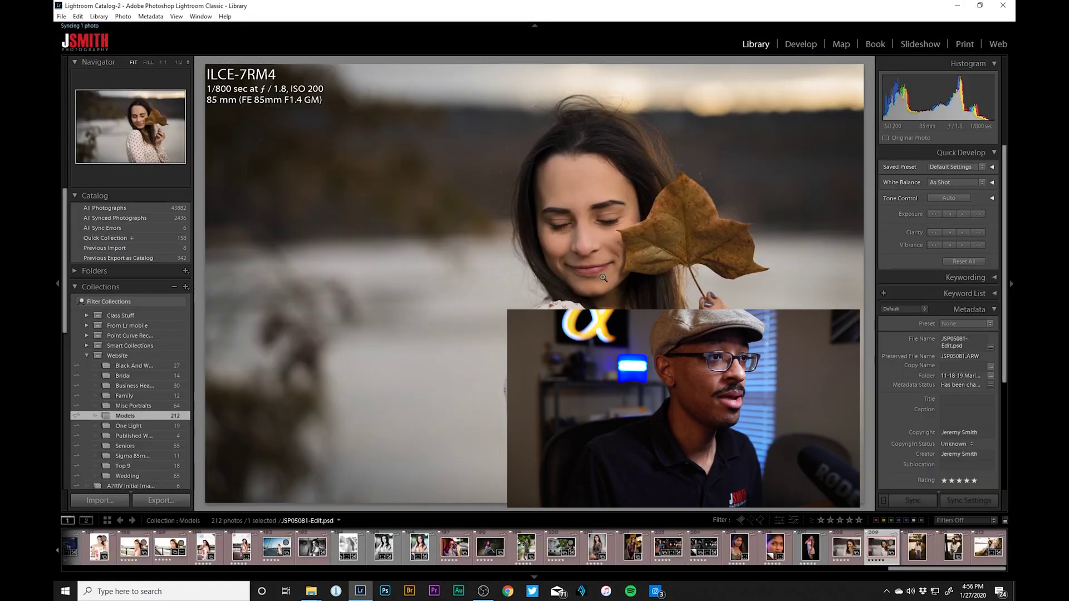
click(114, 502)
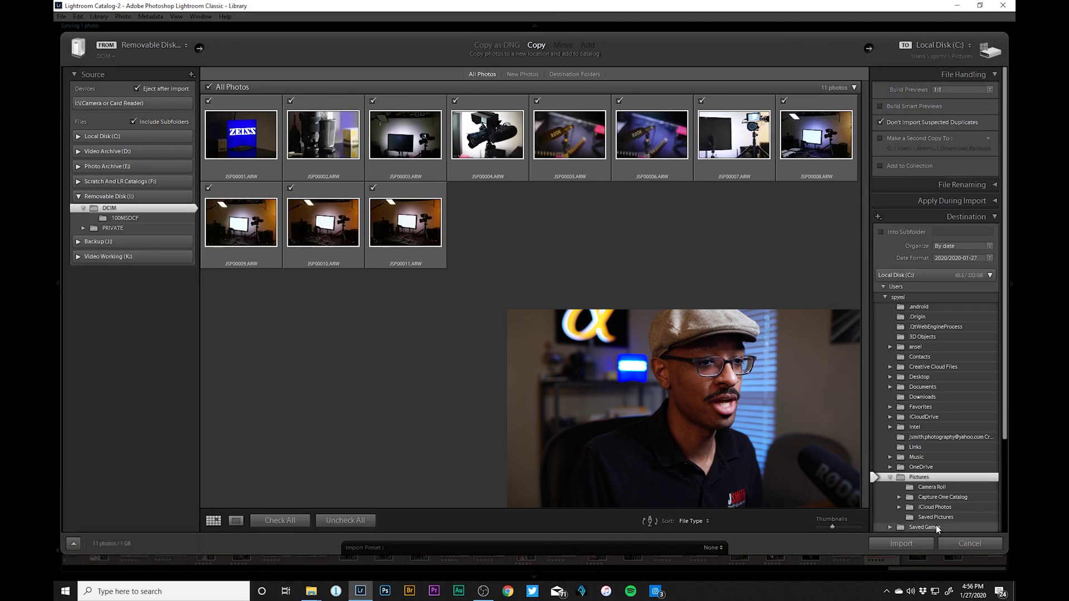
click(970, 543)
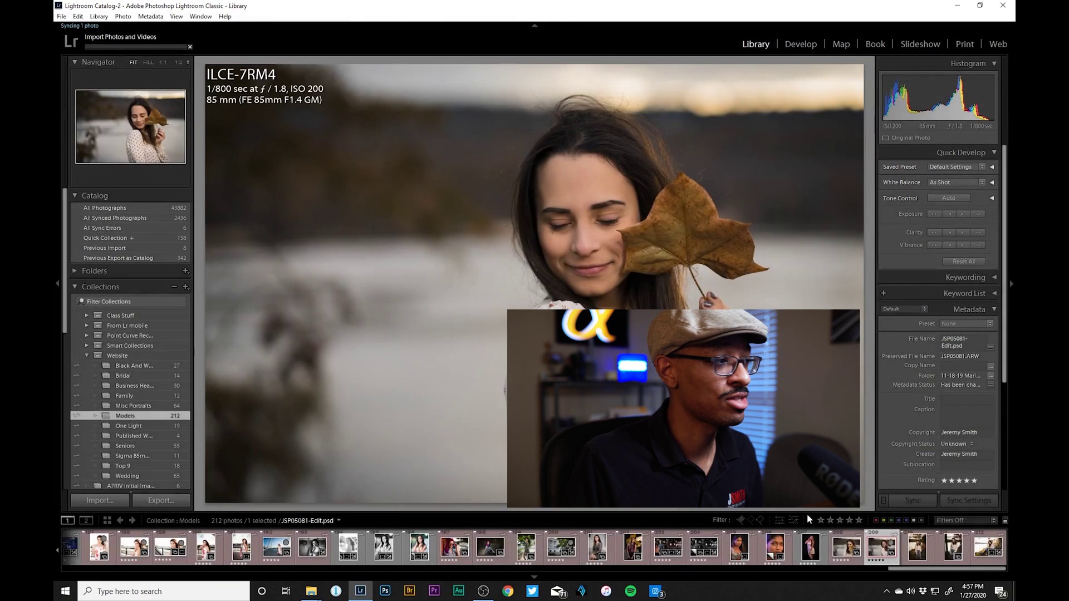
click(61, 16)
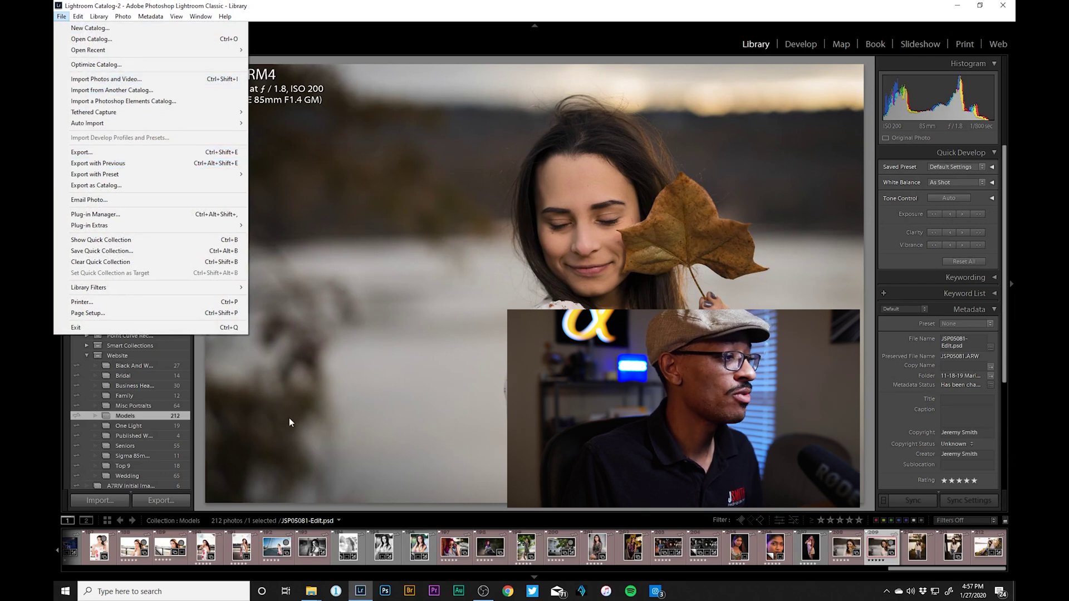
click(195, 425)
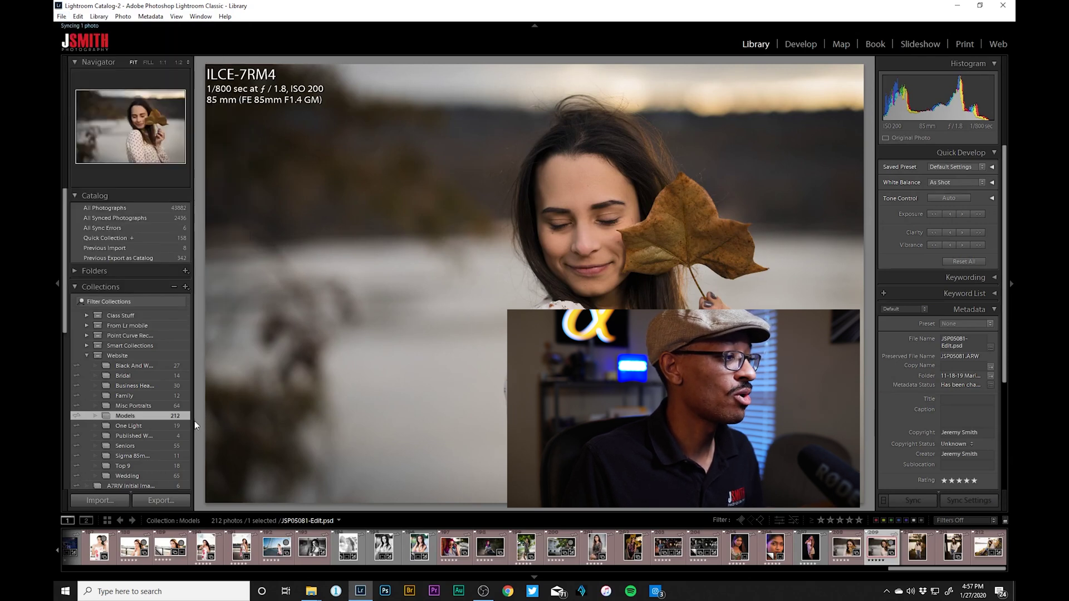
Start a photo import with "1-27-20 Adobe Lightroom Classic Import Video" in E:\My Pictures\Camera Test as the source folder.
click(108, 503)
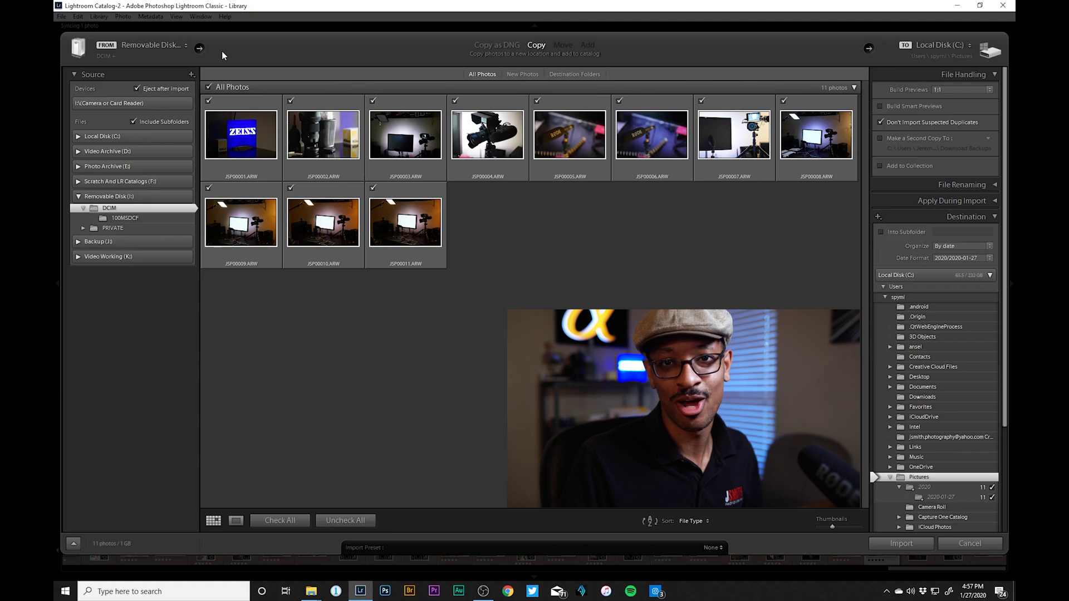
click(146, 54)
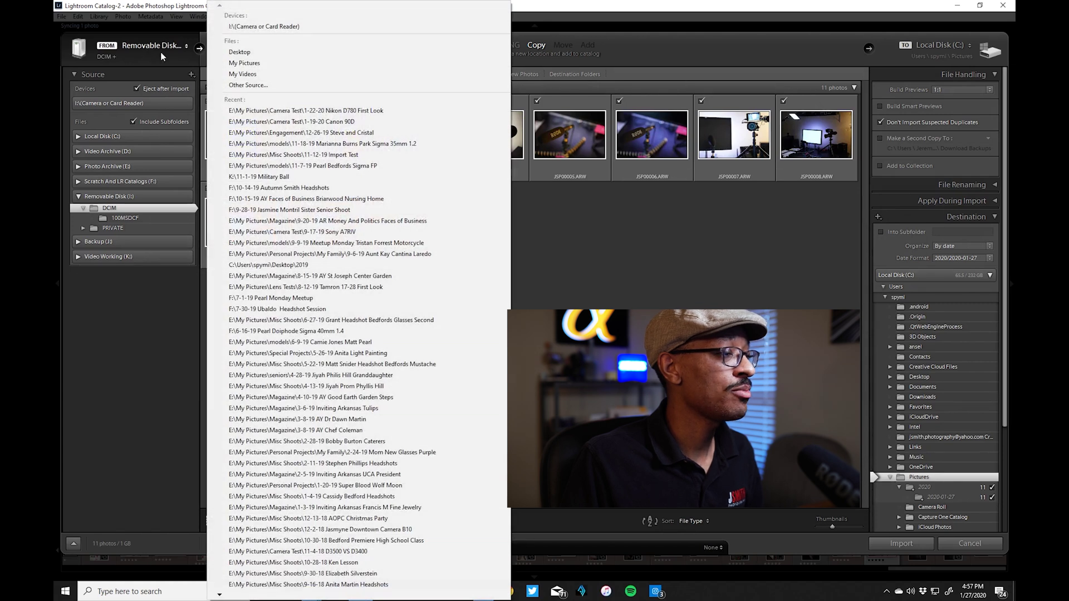
click(279, 86)
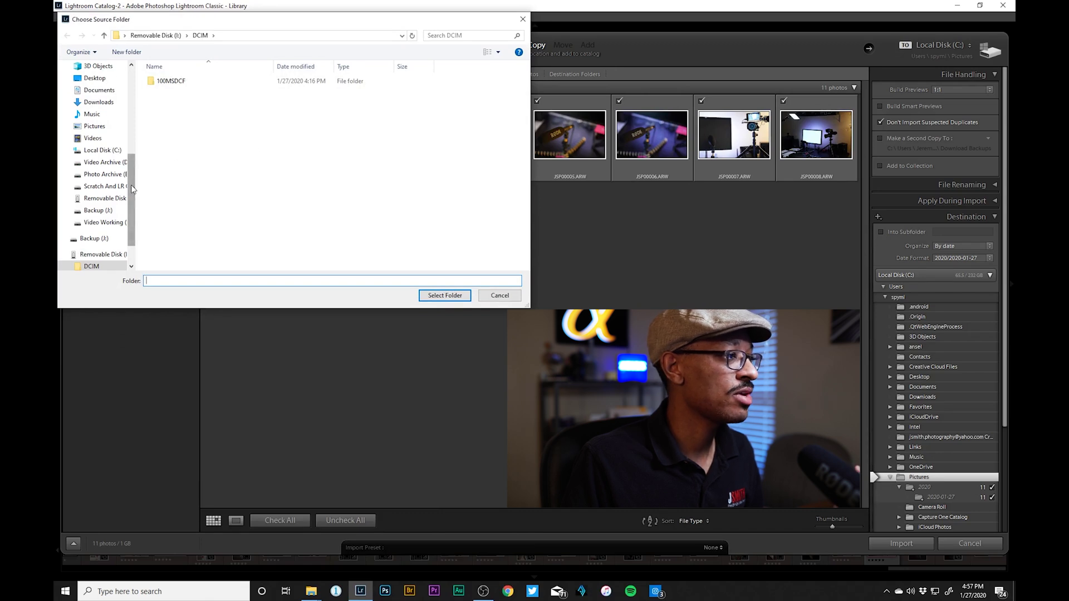
scroll(132, 192, down, 1)
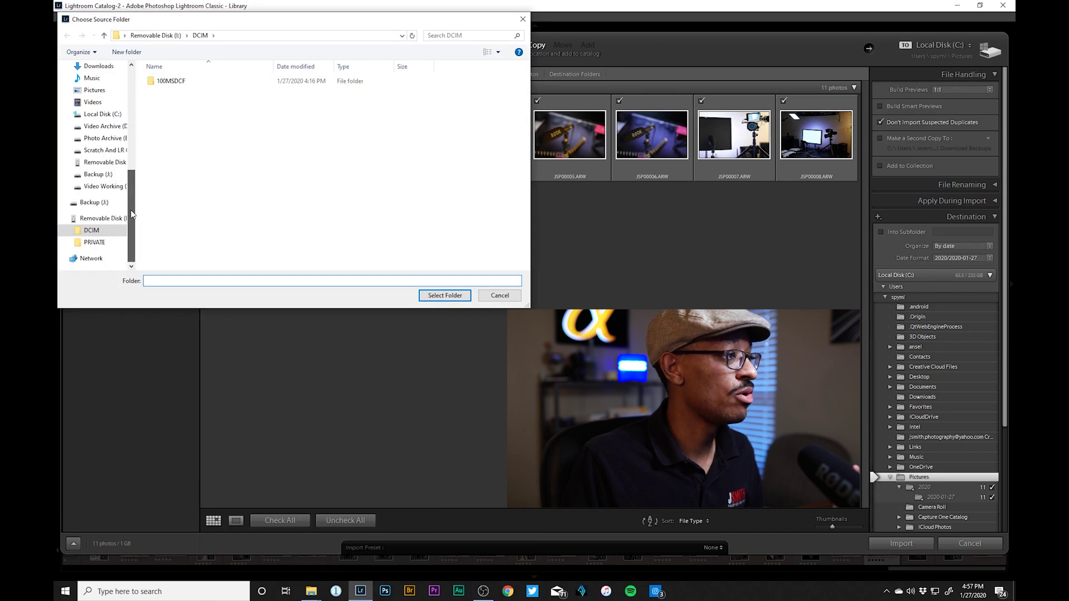
click(114, 140)
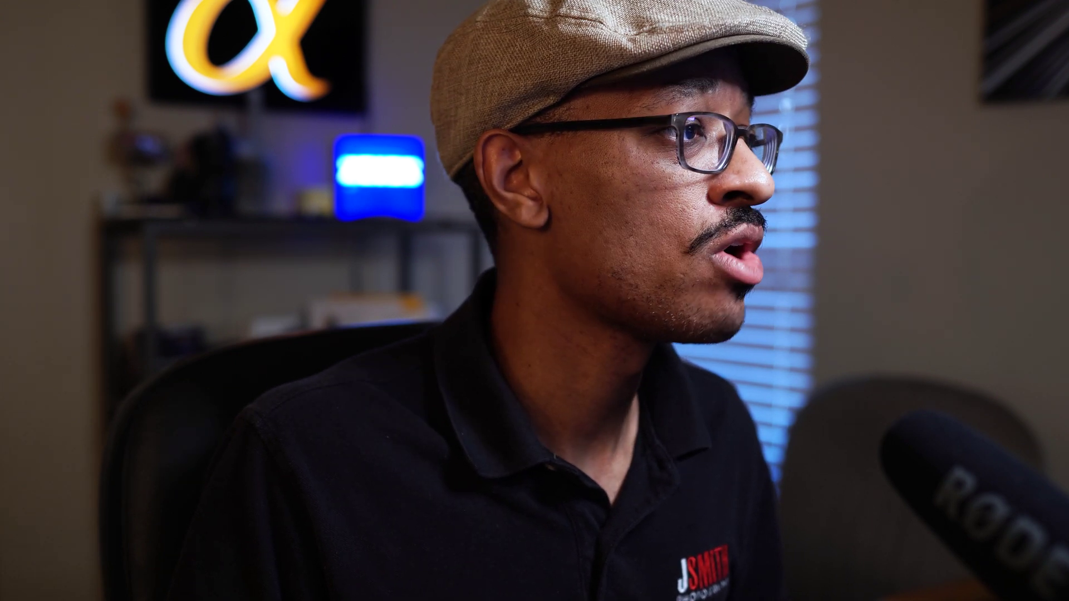
click(181, 113)
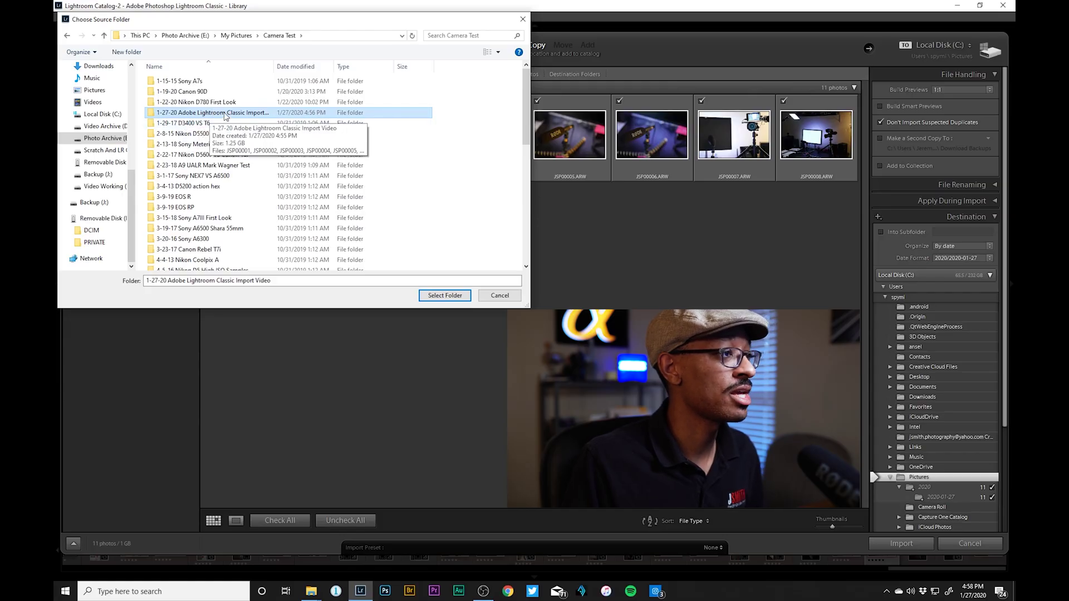
click(448, 296)
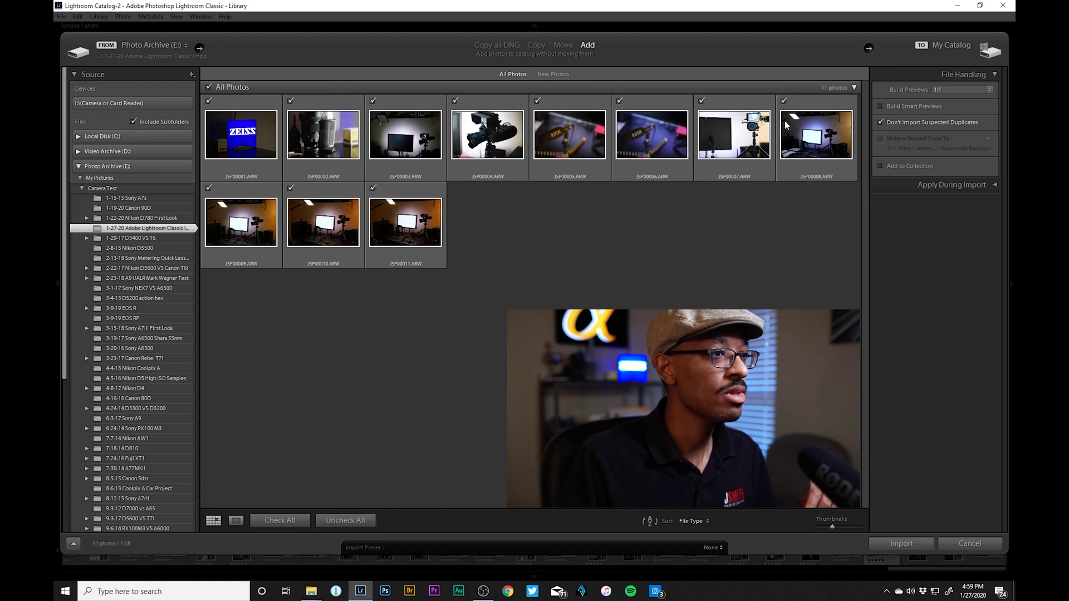
Exclude photos JSP00004, JSP00005 and JSP00006 from the import, and include all three again.
click(619, 101)
click(538, 101)
click(455, 101)
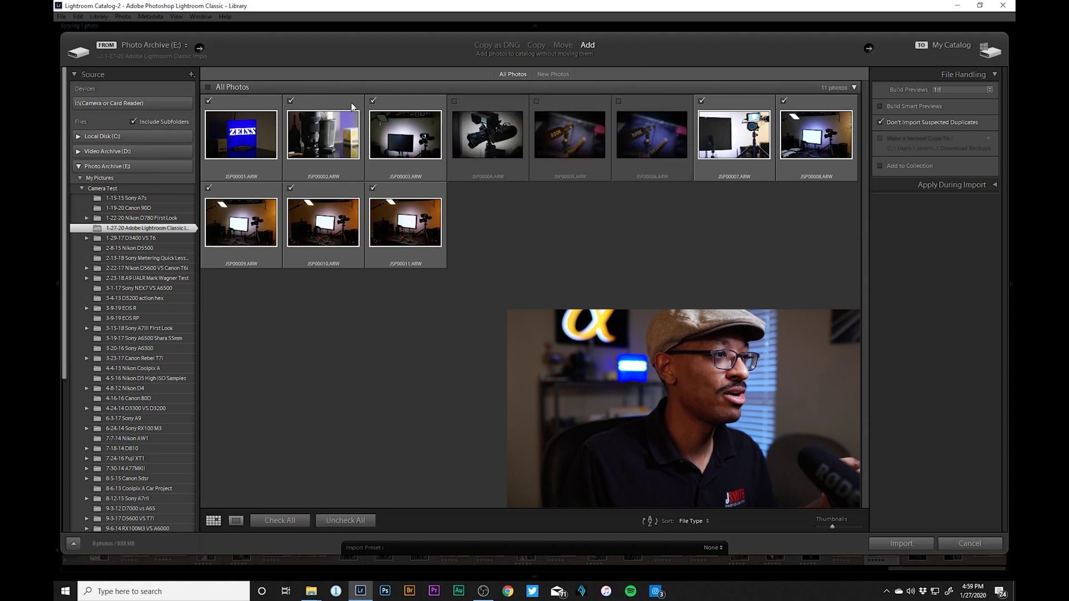
click(373, 101)
click(373, 101)
click(455, 100)
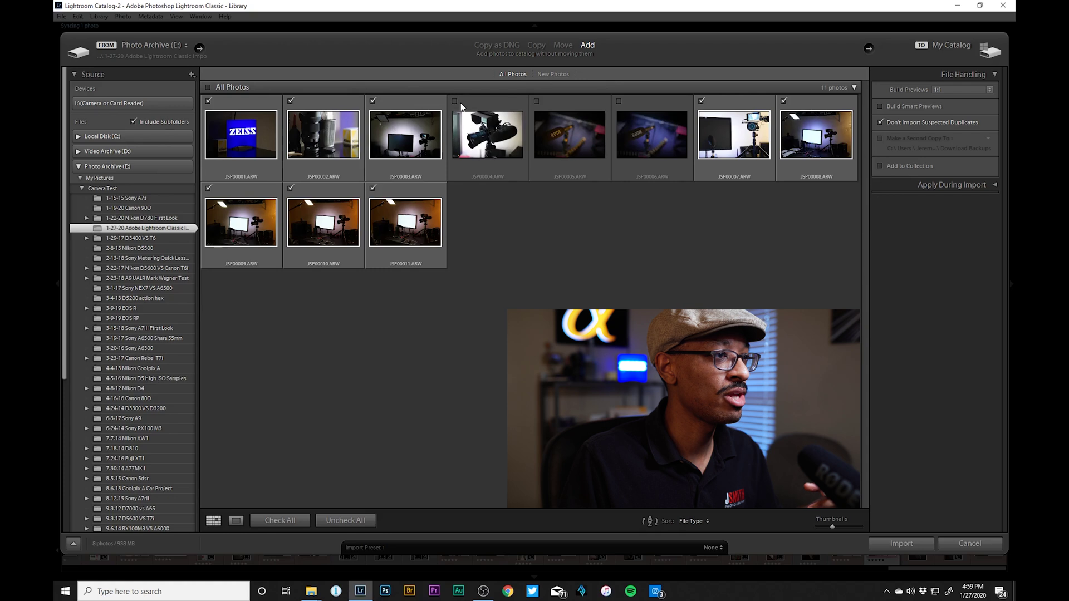
click(537, 101)
click(620, 101)
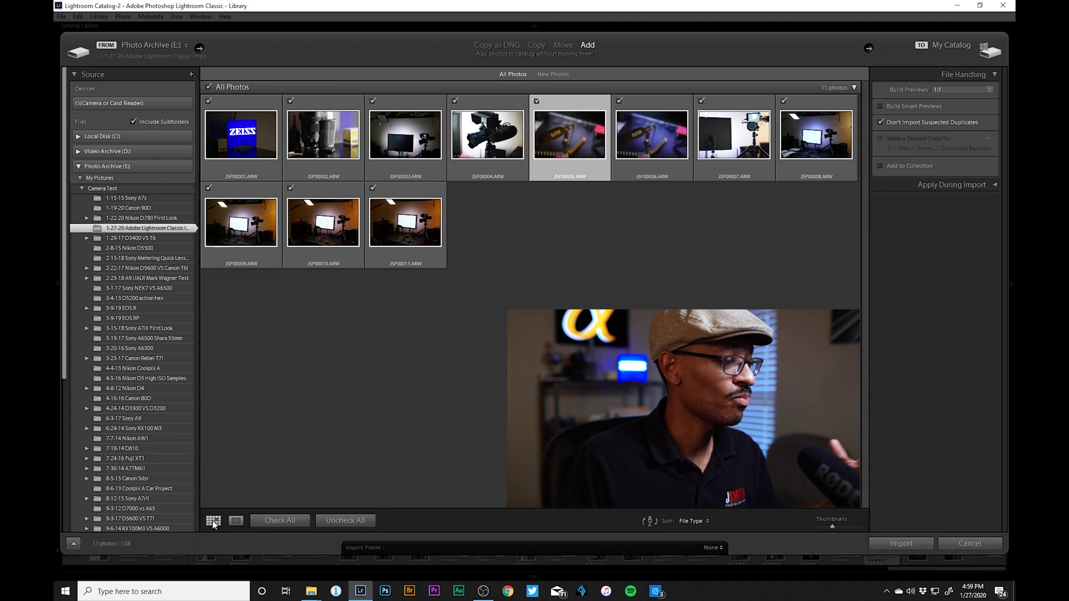
Show photo JSP00005 enlarged in loupe view to examine it before importing.
click(236, 521)
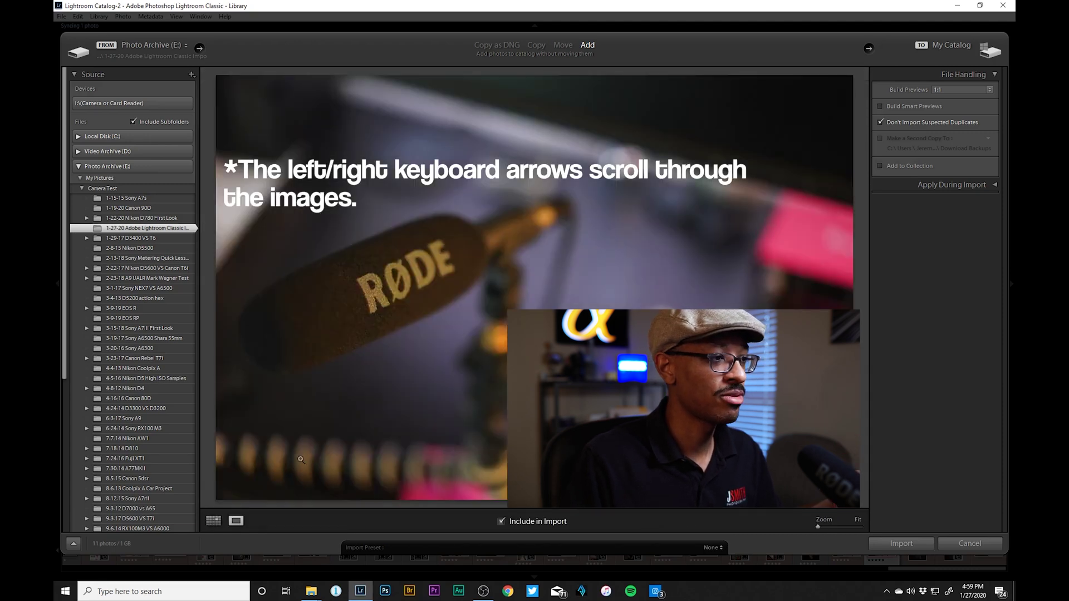
Browse the photos ahead in loupe view up to JSP00009, and return to the thumbnail grid.
key(Right)
key(Right)
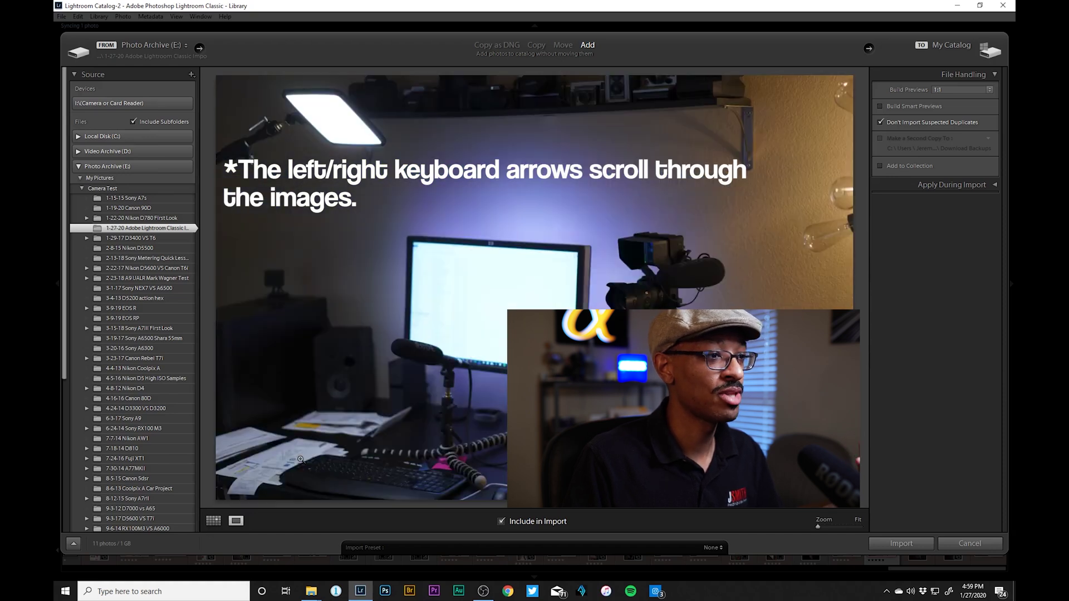
key(Right)
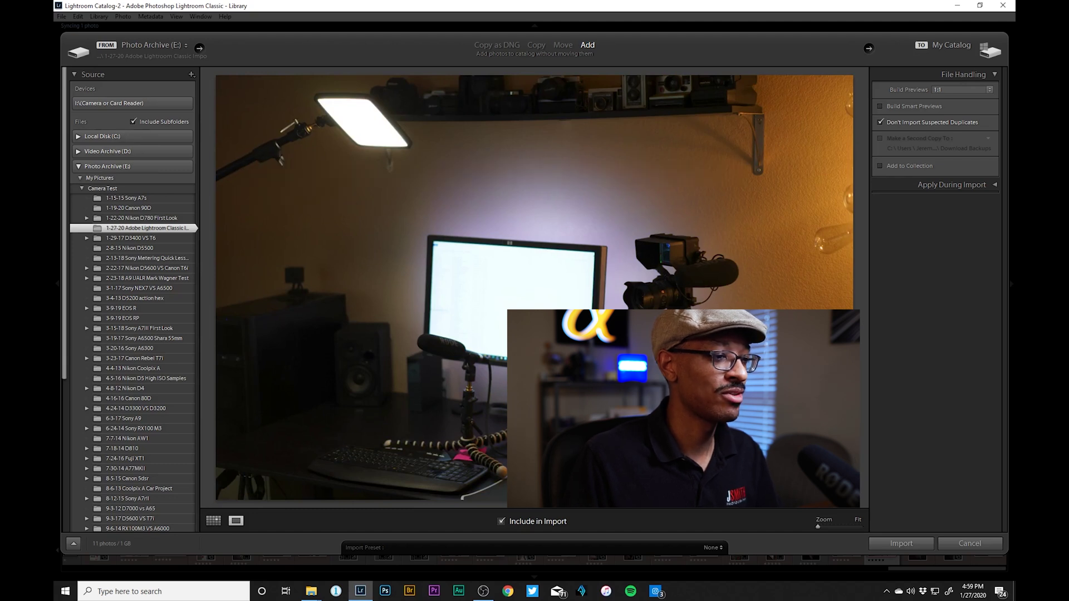
click(213, 521)
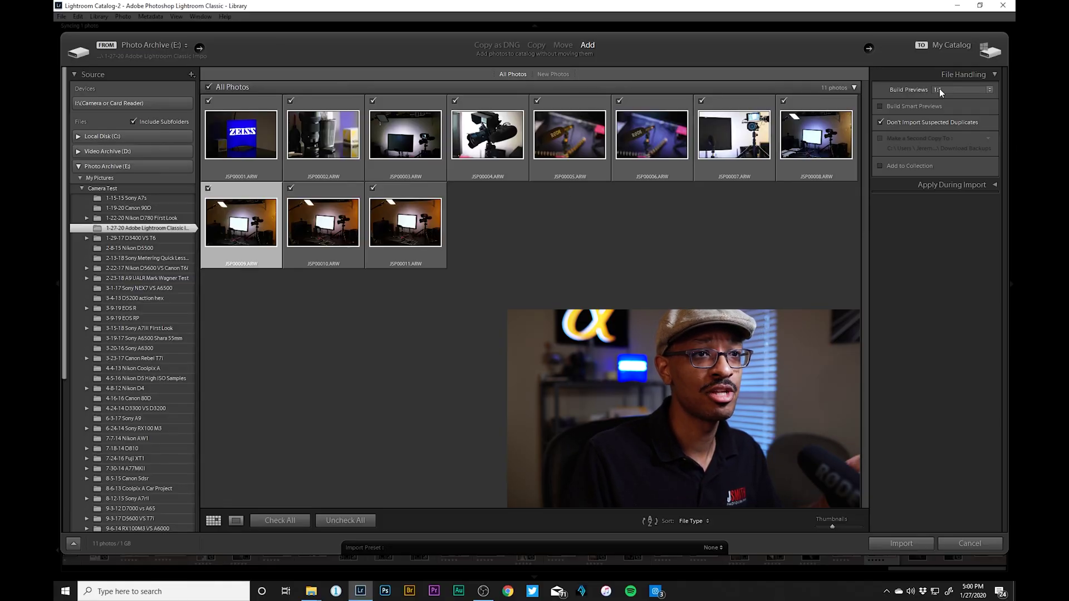
Set the import to build 1:1 previews, and switch the Add to Collection option on and off again.
click(969, 93)
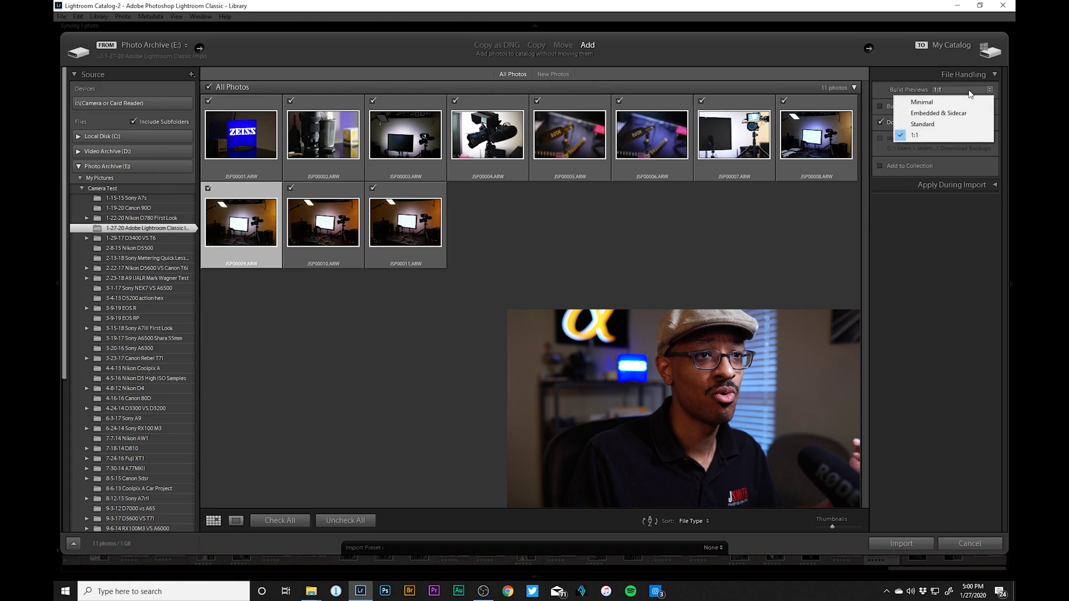
click(959, 140)
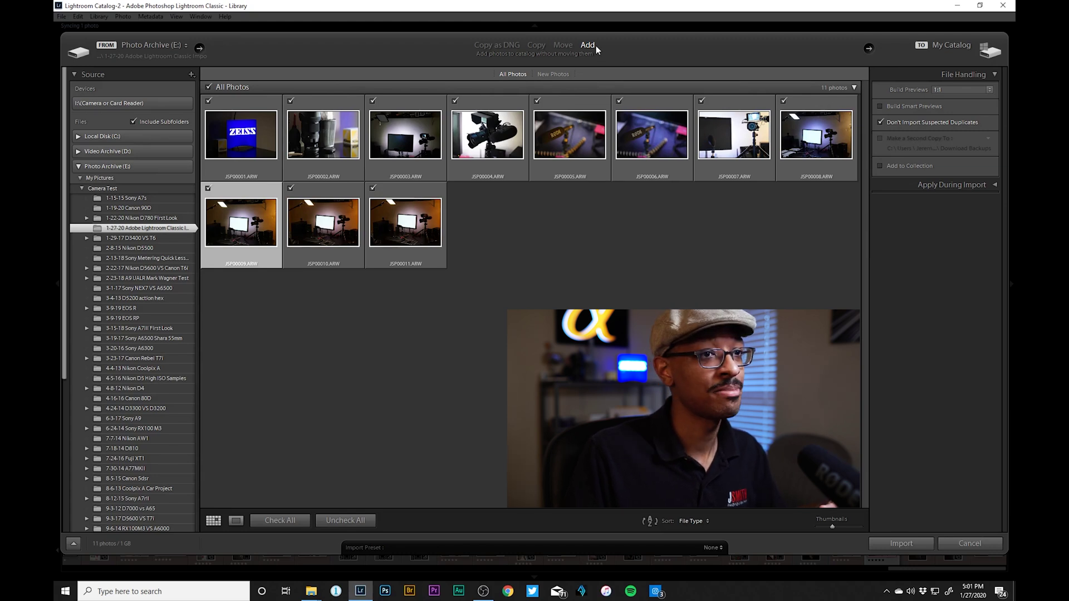
click(909, 164)
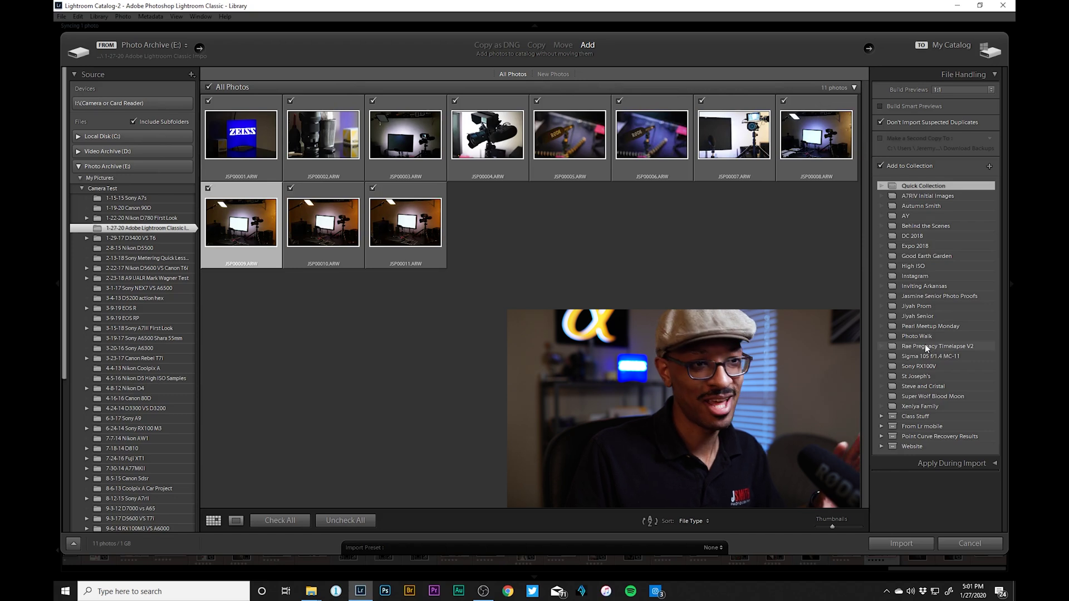
click(880, 165)
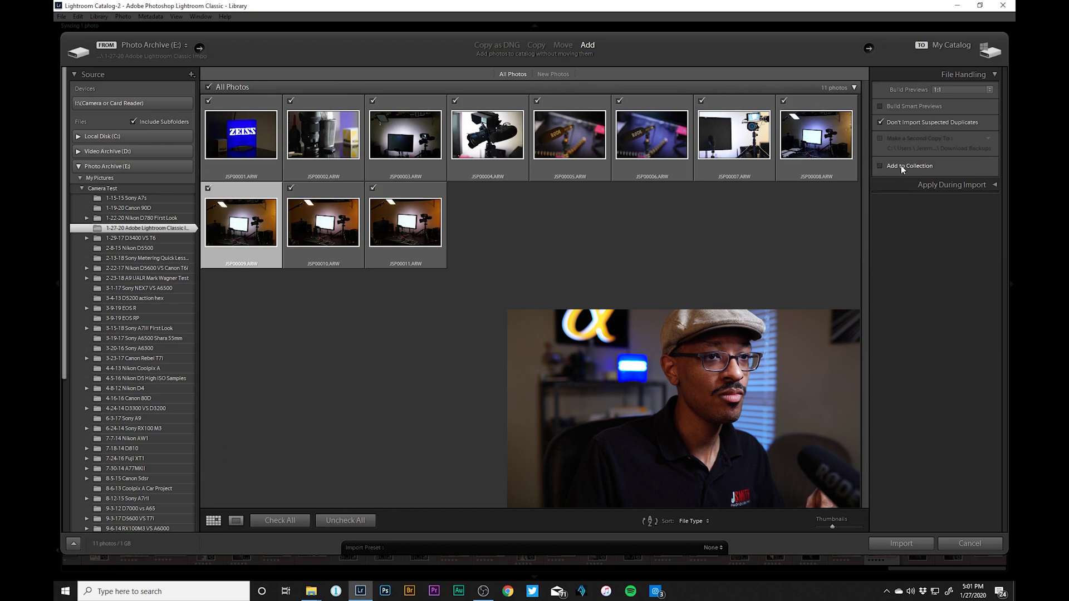
Enter the keywords "Adobe, Lightroom, Youtube, Tutorial" to apply to the photos during import.
click(973, 185)
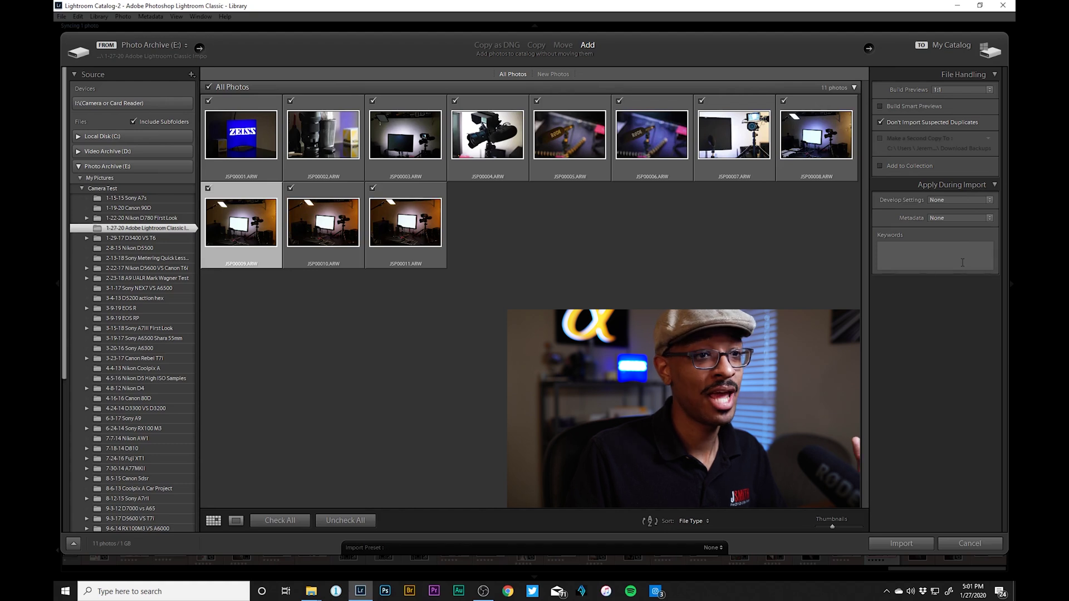
click(961, 262)
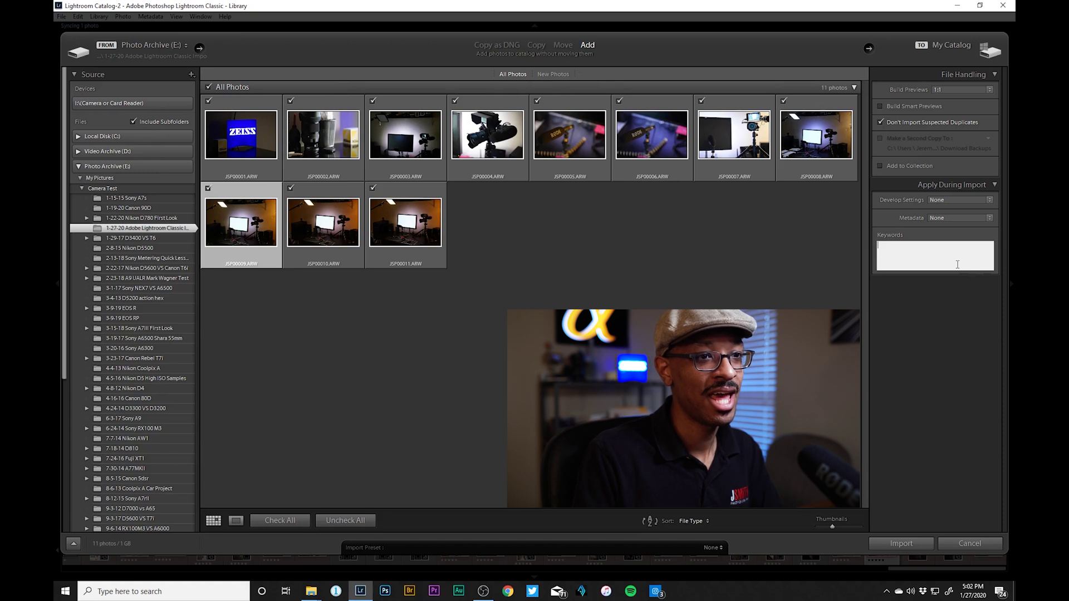
scroll(134, 306, down, 1)
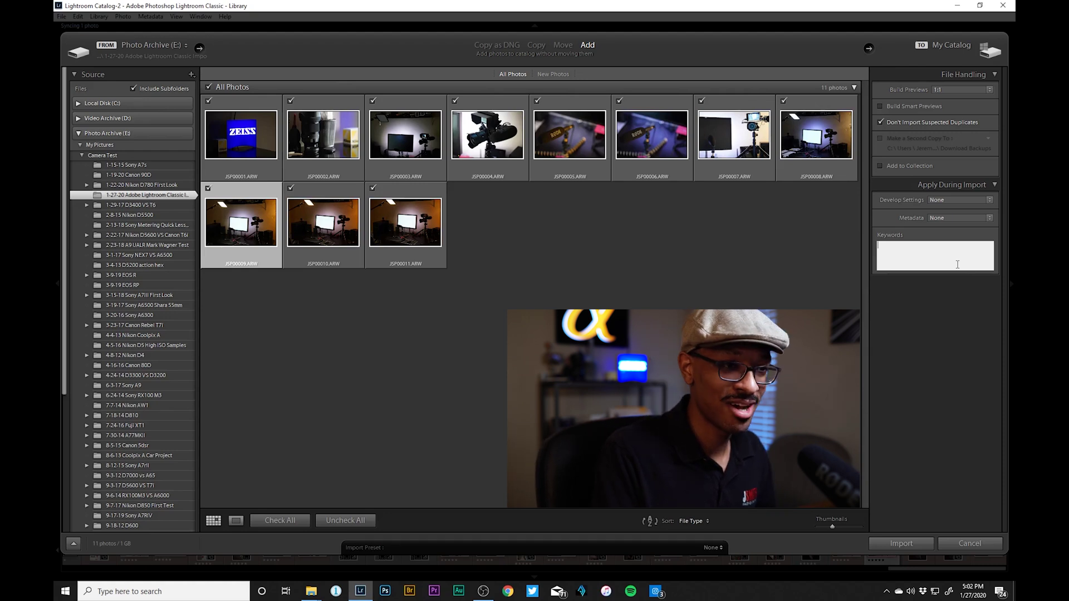
text(Adobe, Lightroom, Youtube)
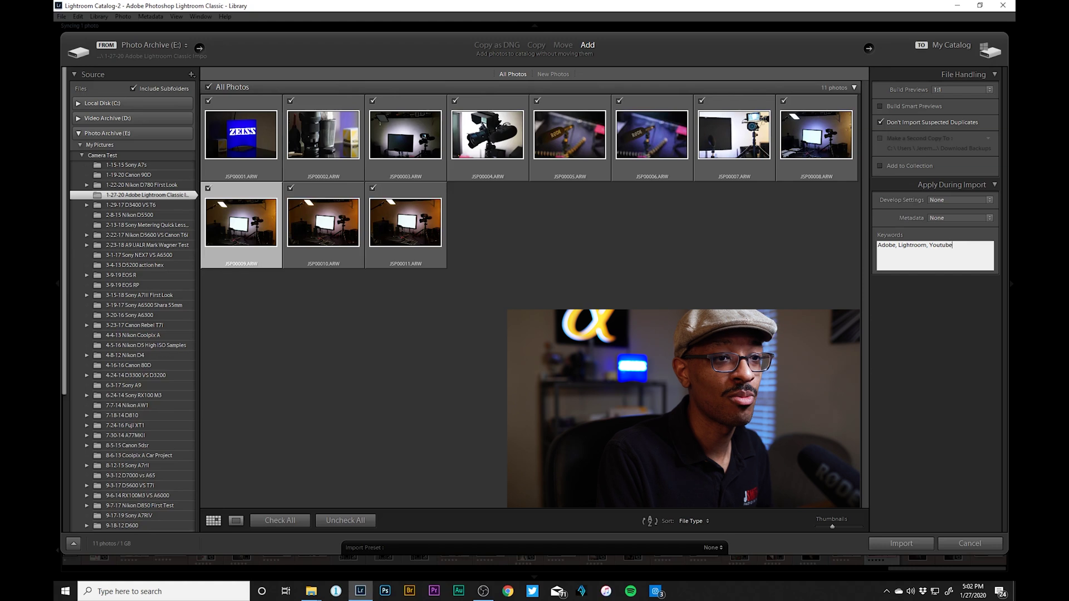
text(Tut)
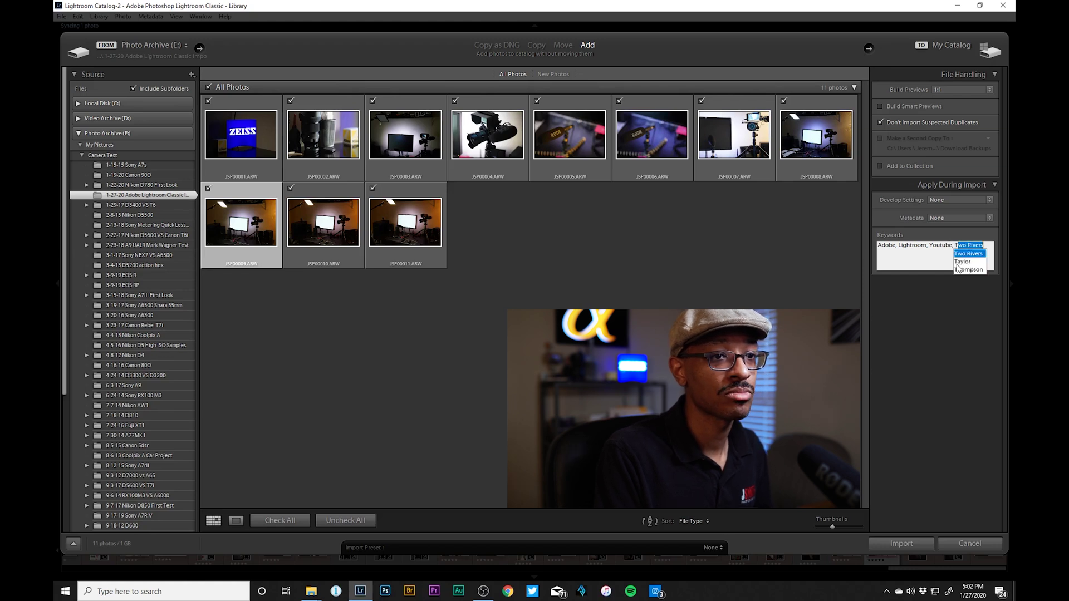
text(orial,)
key(BackSpace)
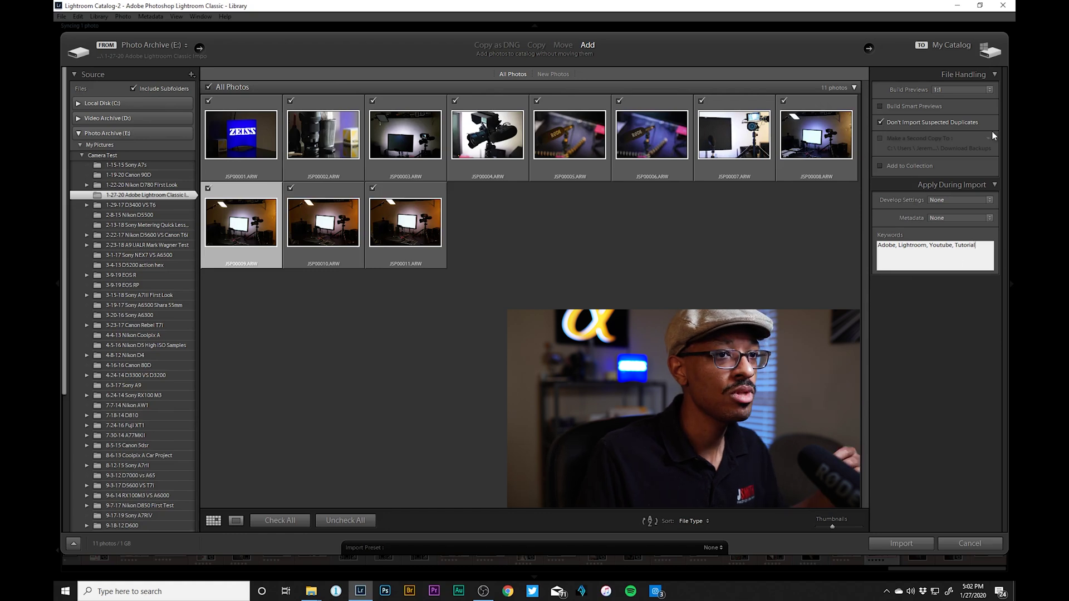
Look over the develop presets, leave Develop Settings at None, and import the checked photos into the catalog.
click(948, 200)
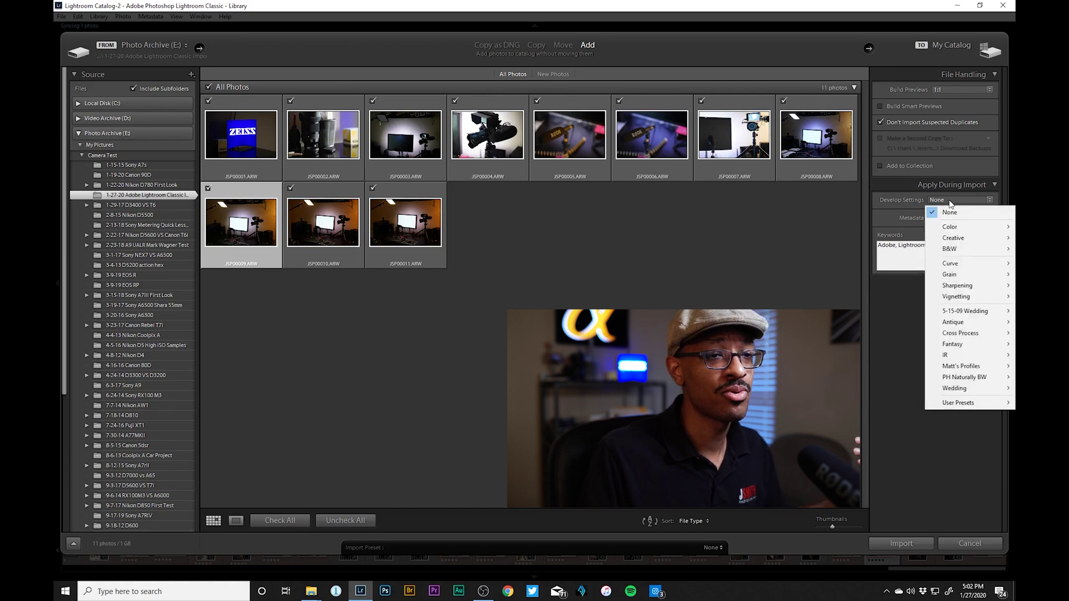
mouse_move(956, 250)
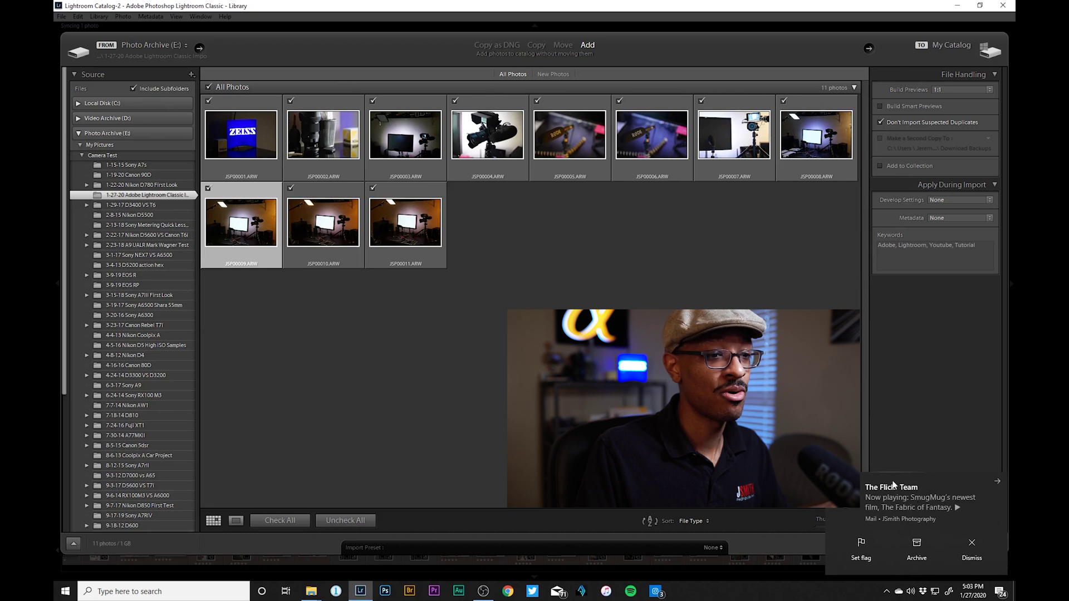
click(998, 481)
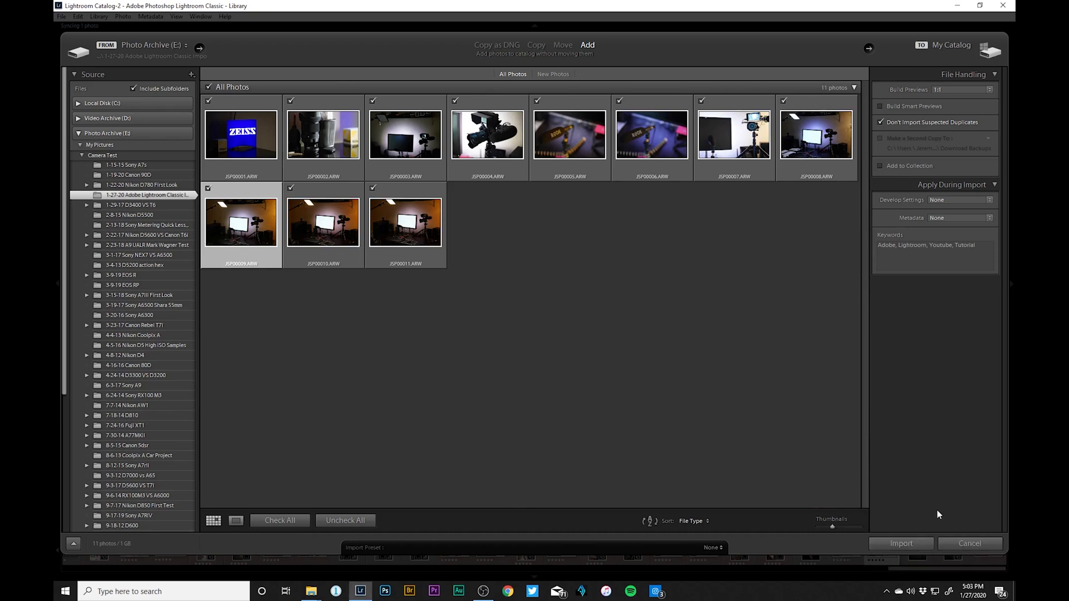
click(906, 543)
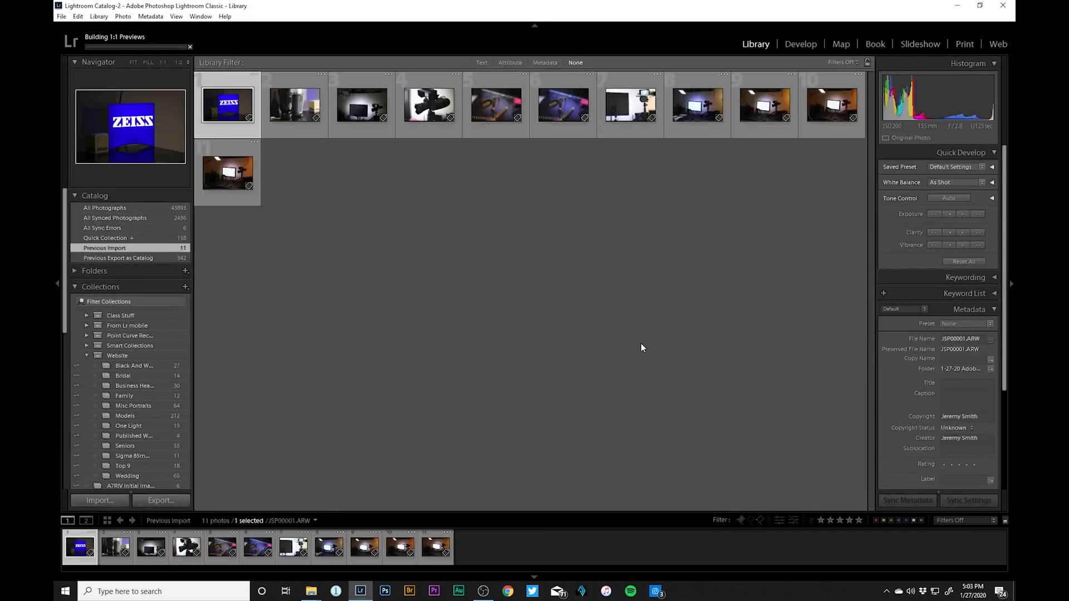
Browse the newly imported photos one by one in loupe view, from the first to the eighth.
key(e)
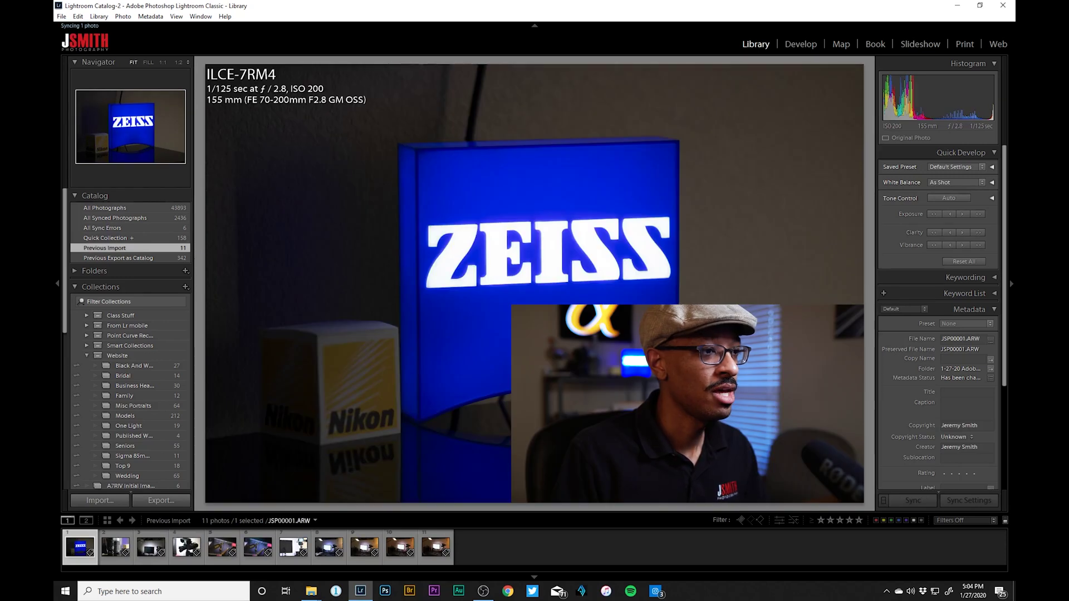
key(Right)
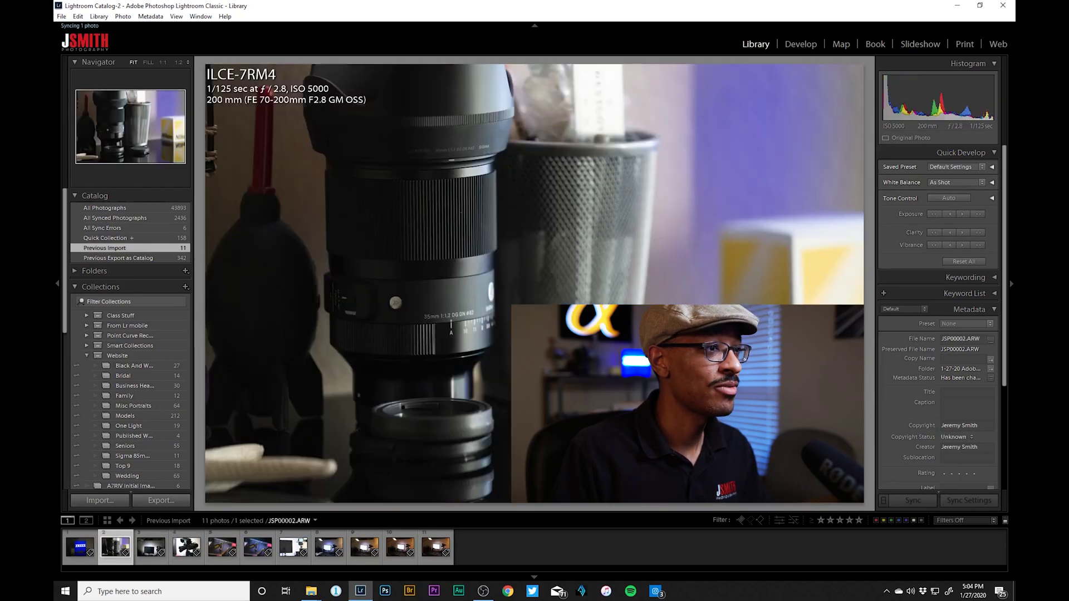
key(Right)
key(Right)
key(Right)
key(Right)
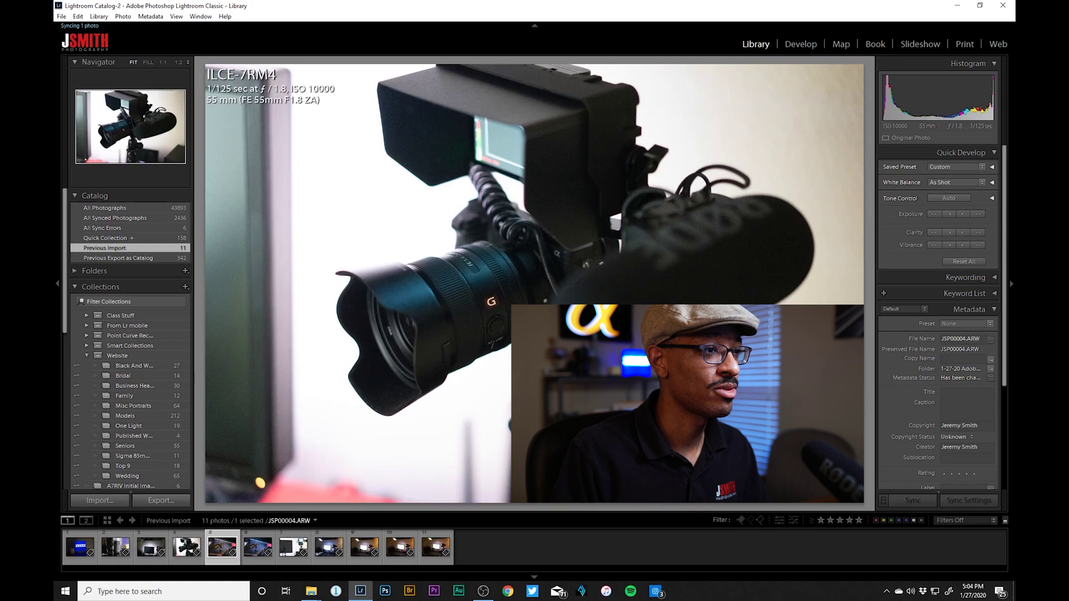
key(Right)
key(Right)
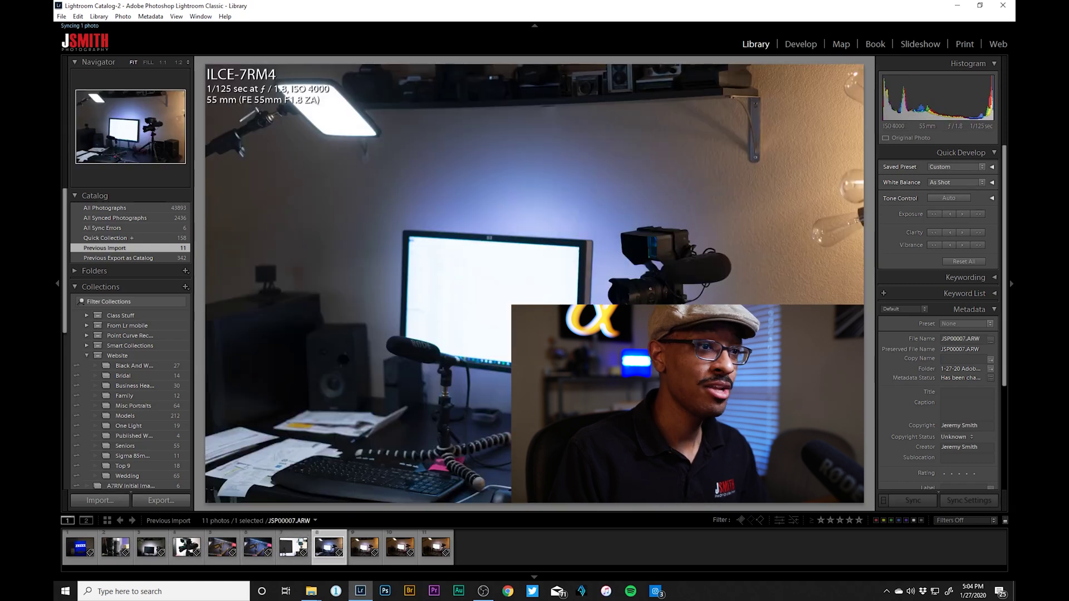